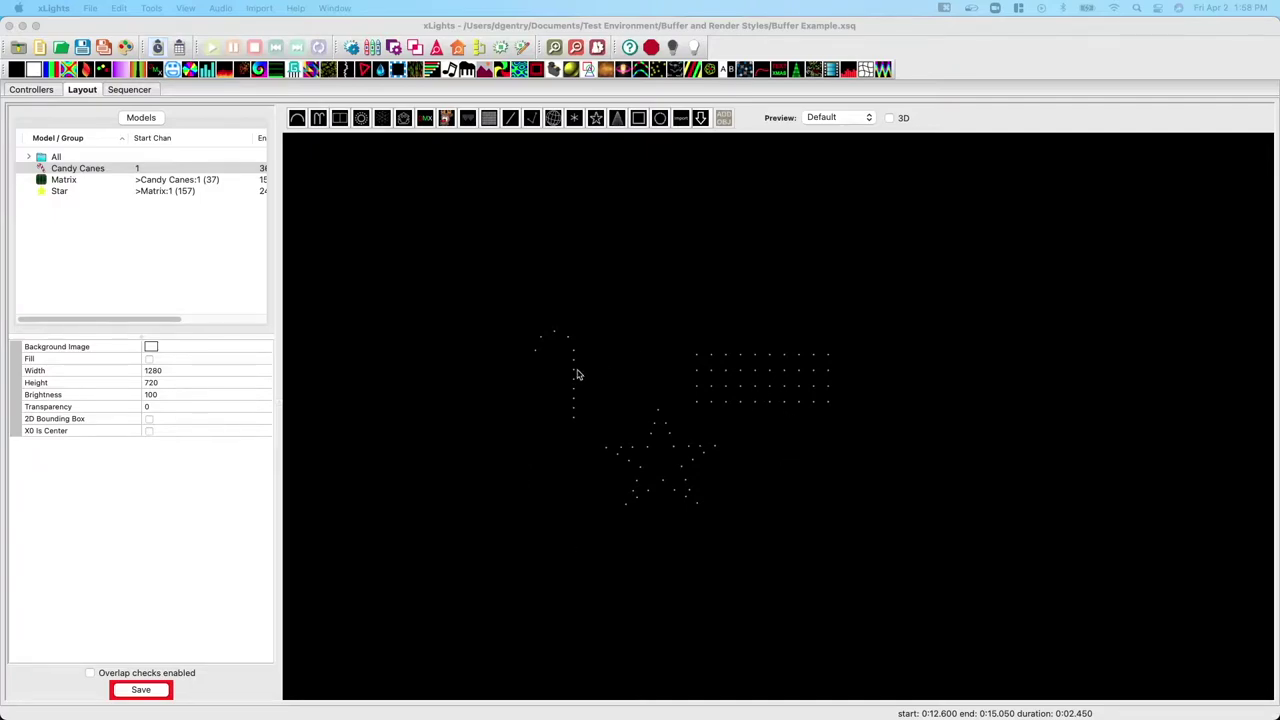
Review the Matrix model's node layout grid, close it, and go to the Sequencer.
{"action": "left_click", "coordinate": [768, 377]}
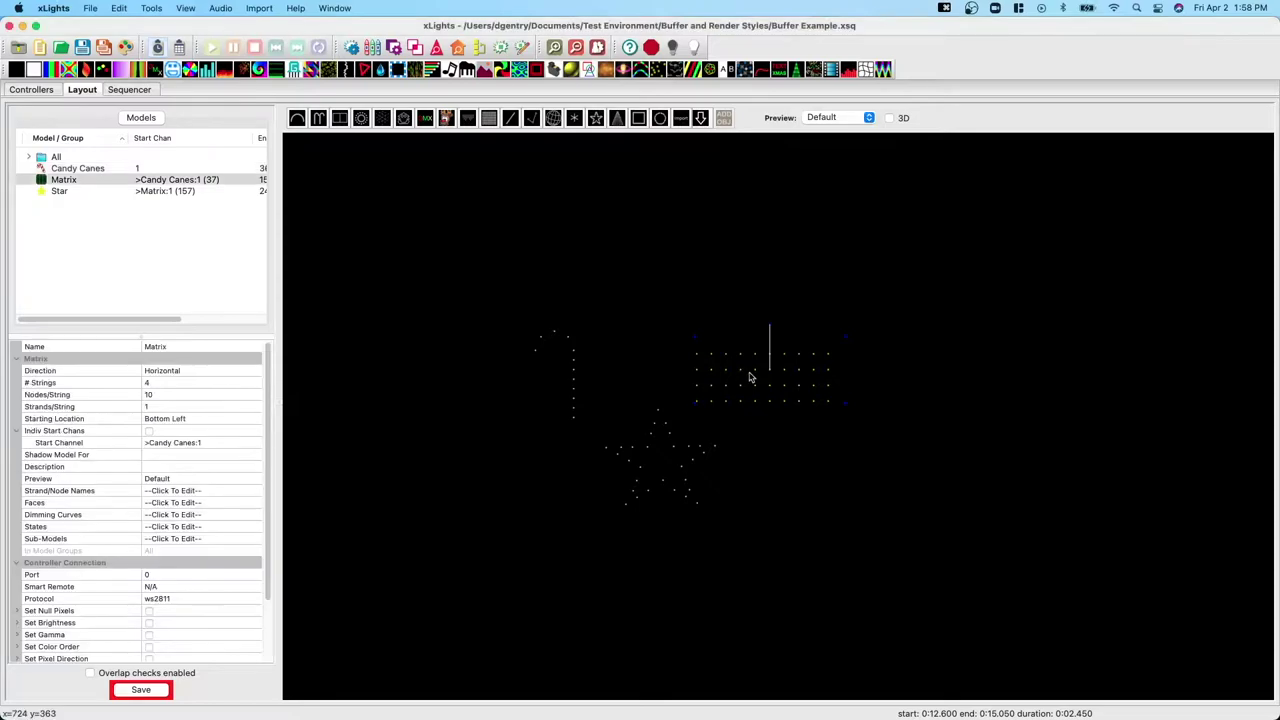
{"action": "right_click", "coordinate": [750, 377]}
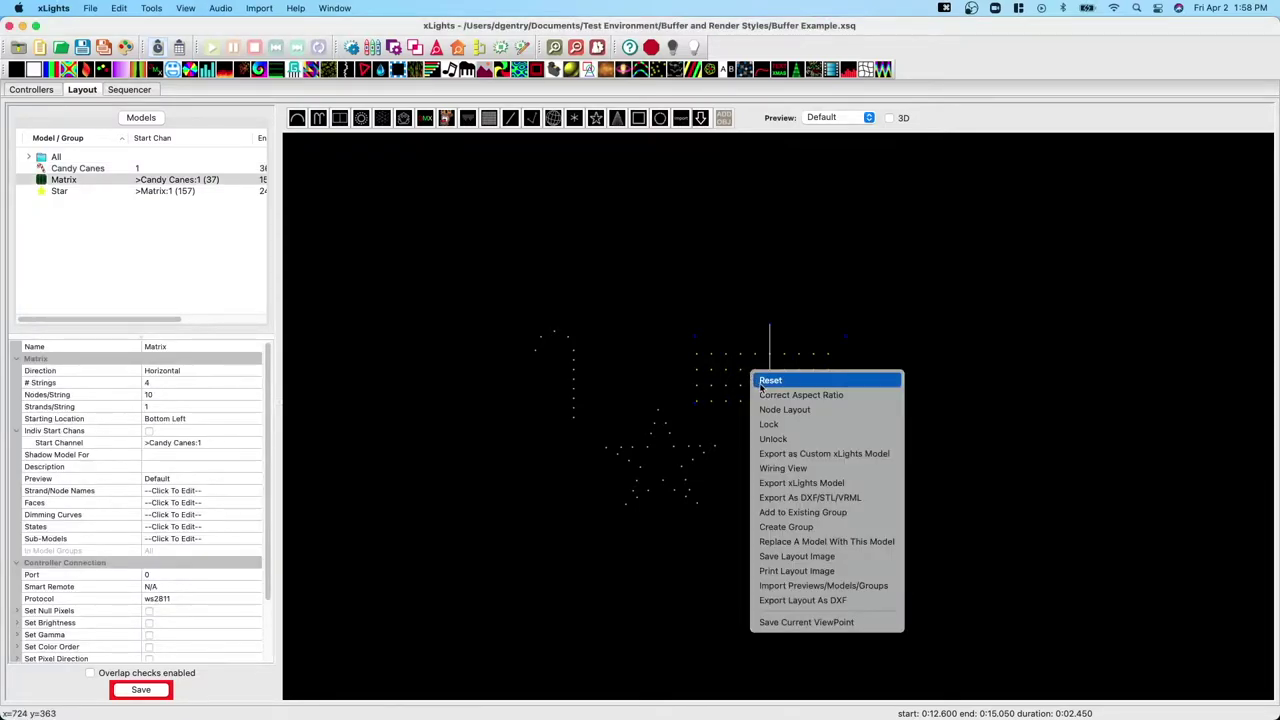
{"action": "left_click", "coordinate": [785, 410]}
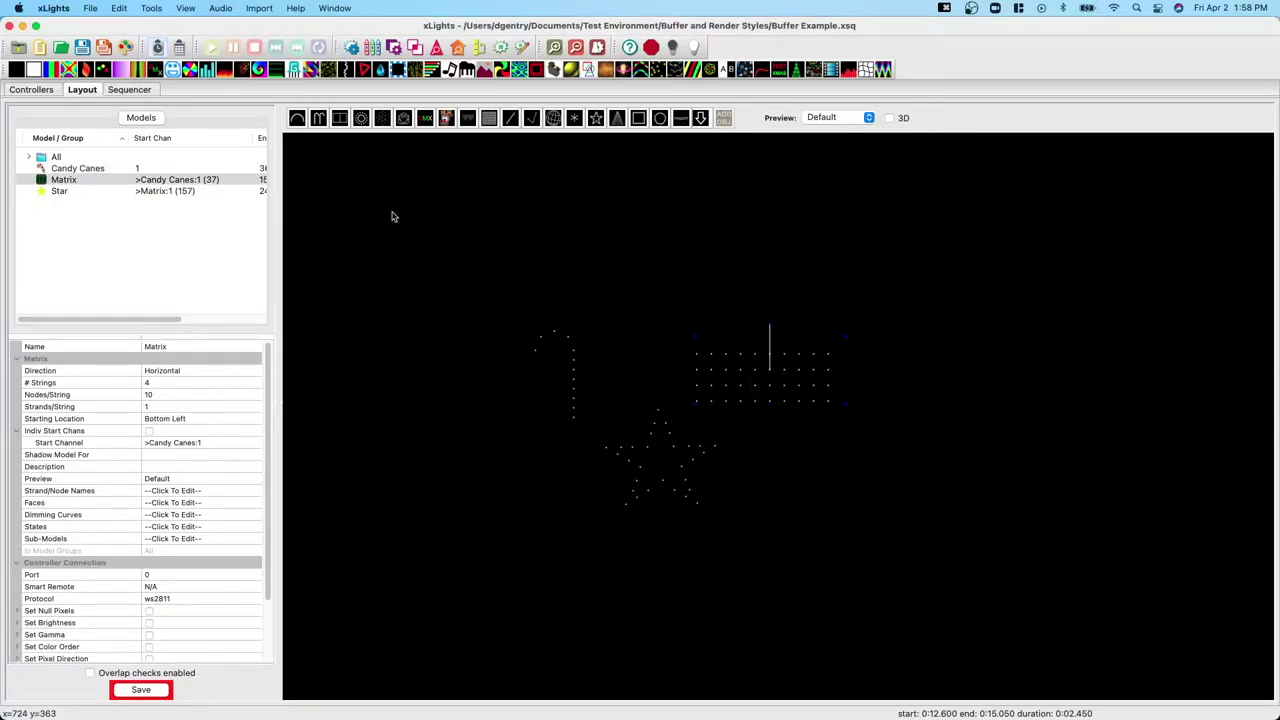
{"action": "left_click_drag", "start_coordinate": [698, 198], "coordinate": [1066, 201]}
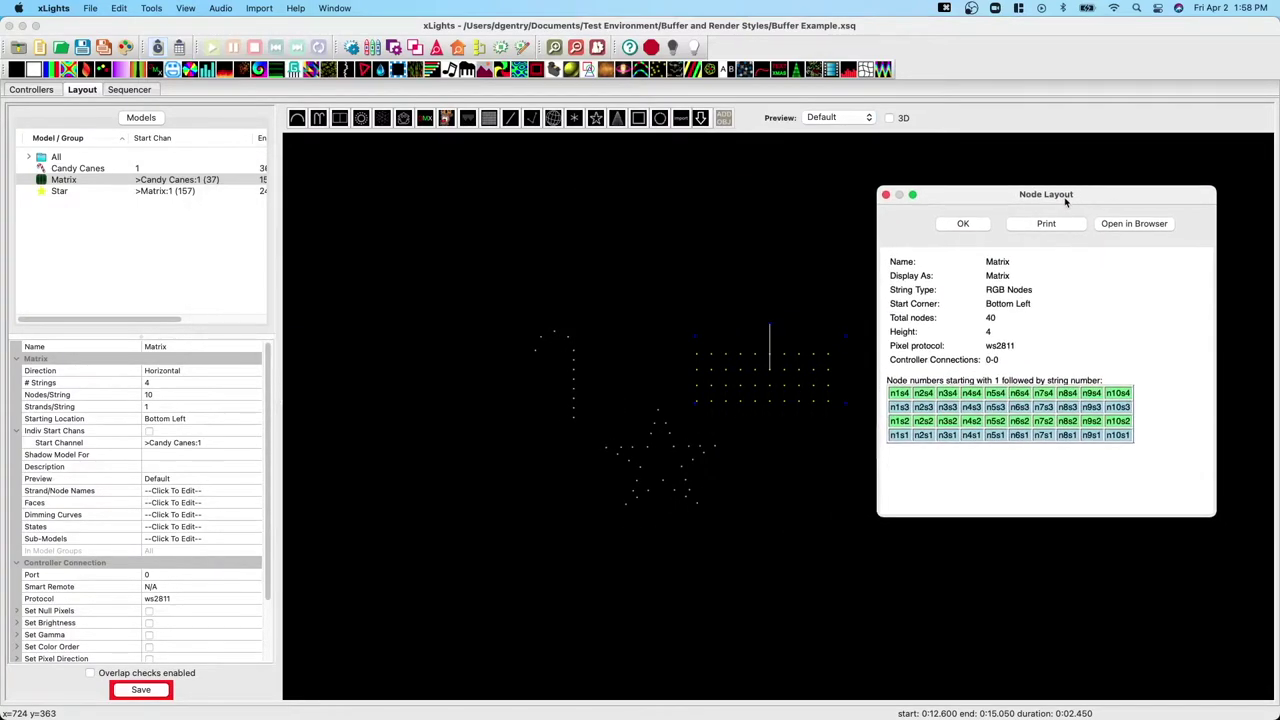
{"action": "left_click", "coordinate": [886, 195]}
{"action": "left_click", "coordinate": [130, 90]}
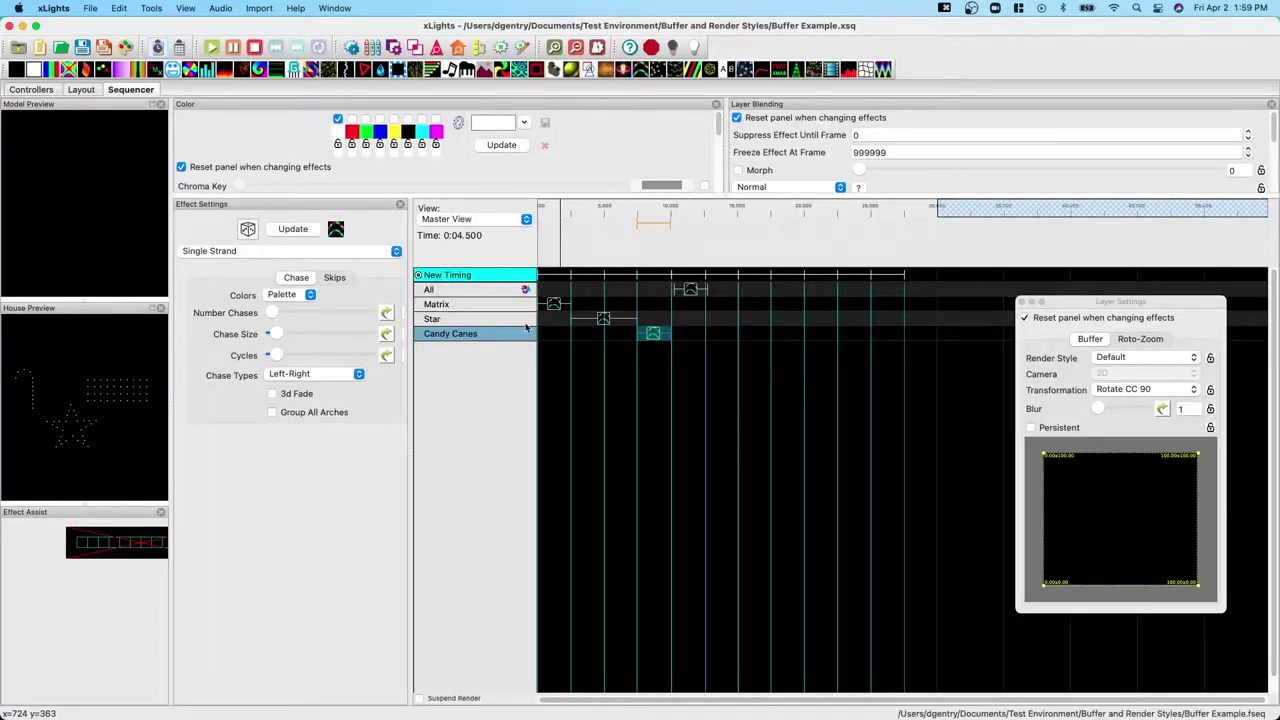
Select the Matrix row's effects and reset the Model Preview to replay its Single Strand chase.
{"action": "left_click", "coordinate": [553, 305]}
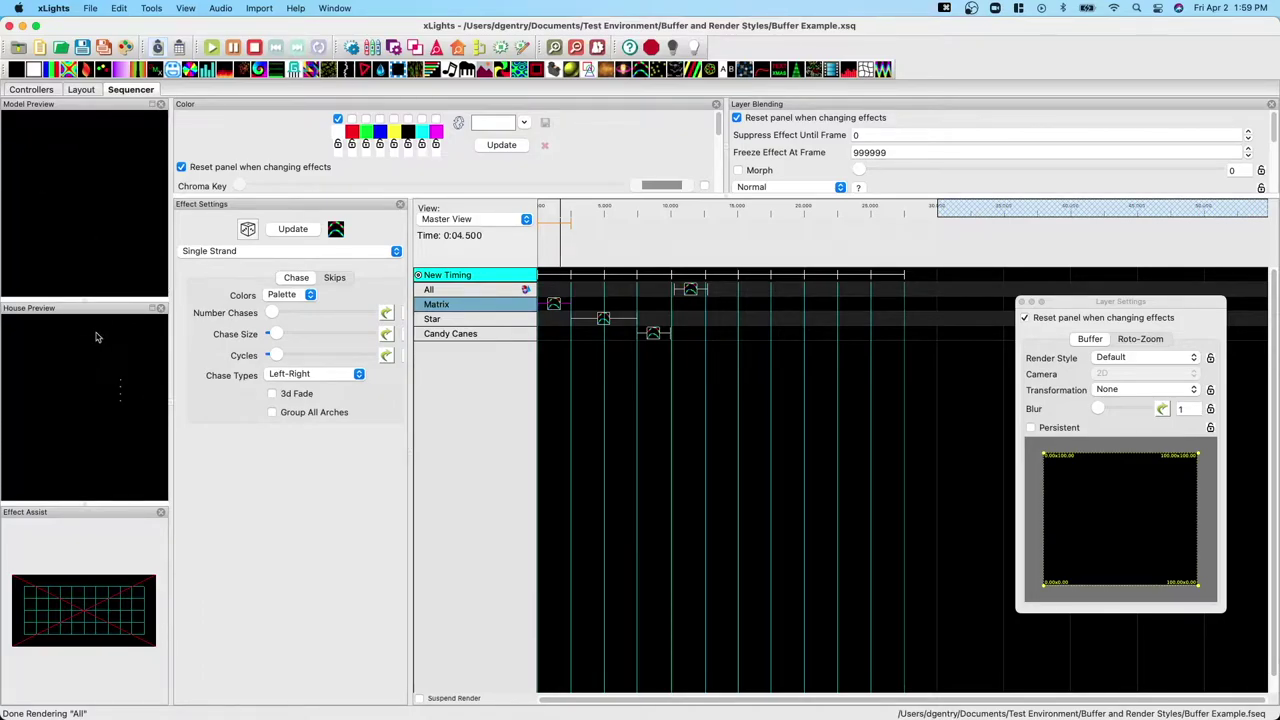
{"action": "right_click", "coordinate": [76, 160]}
{"action": "left_click", "coordinate": [93, 170]}
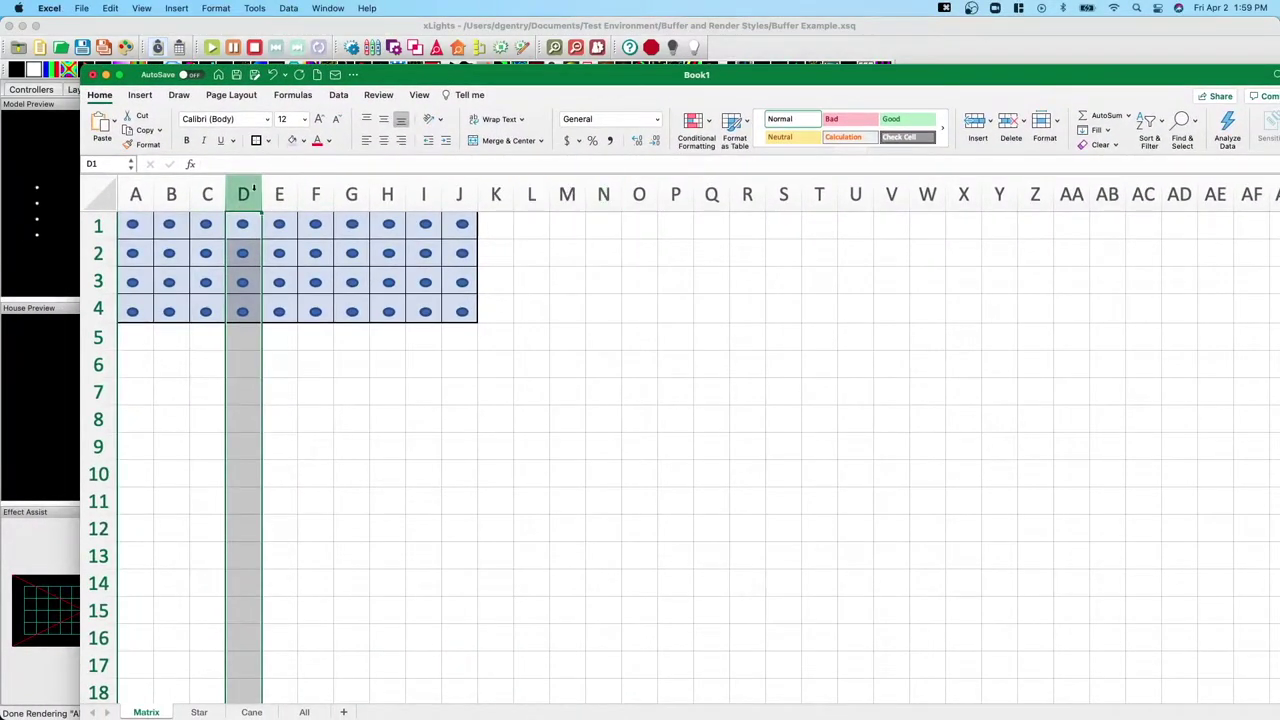
Highlight the Matrix sheet's A1:J4 dot grid and columns A, B, C, then set Excel aside.
{"action": "left_click_drag", "start_coordinate": [146, 231], "coordinate": [457, 308]}
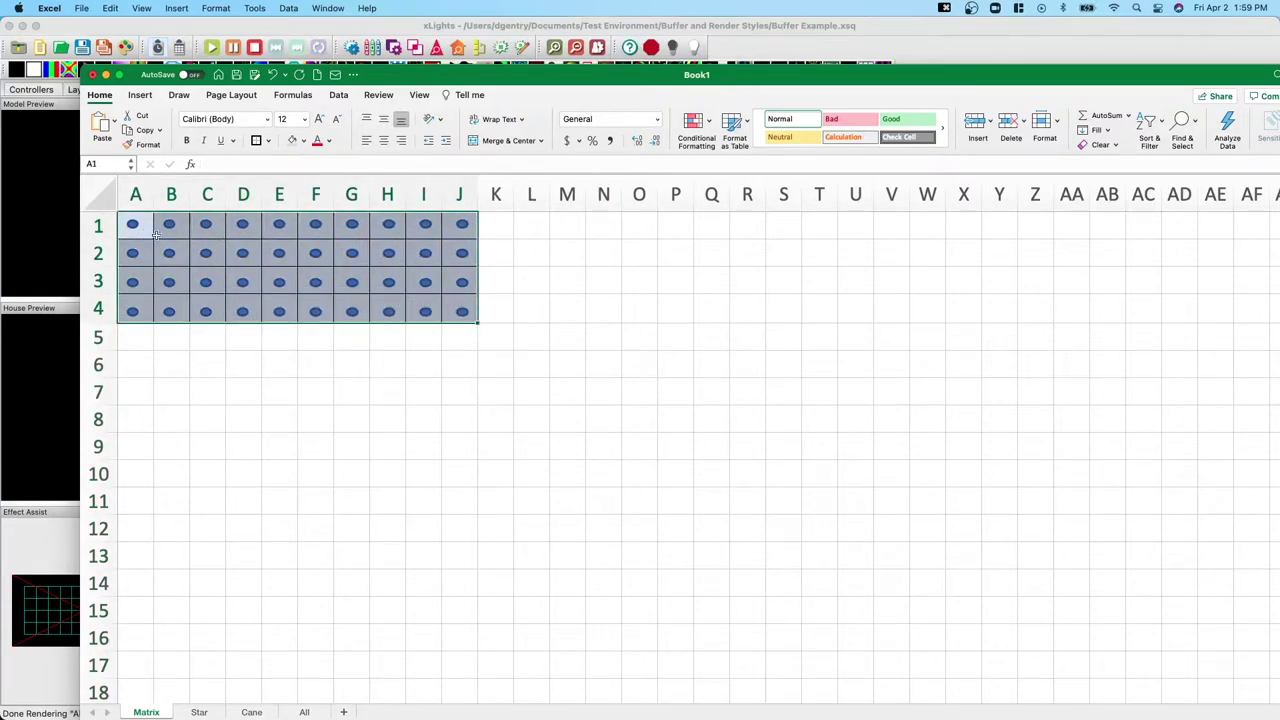
{"action": "left_click_drag", "start_coordinate": [139, 235], "coordinate": [450, 307]}
{"action": "left_click", "coordinate": [135, 194]}
{"action": "left_click", "coordinate": [171, 194]}
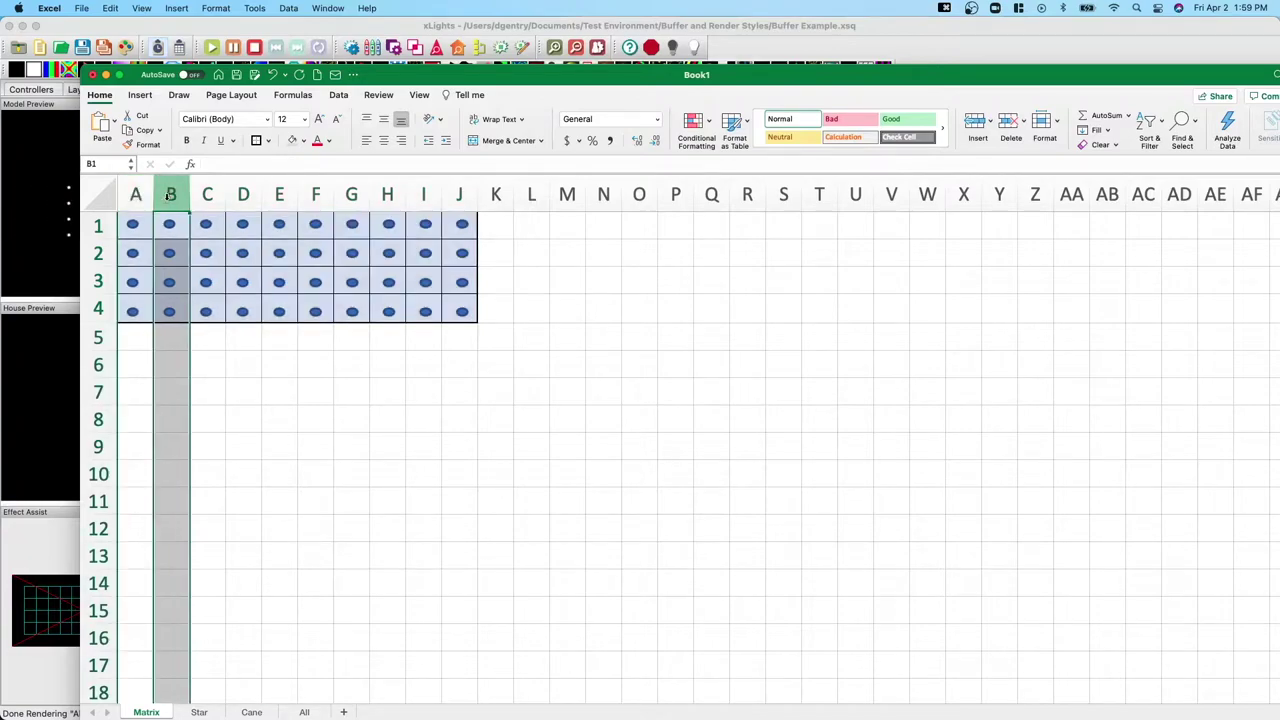
{"action": "left_click", "coordinate": [207, 194]}
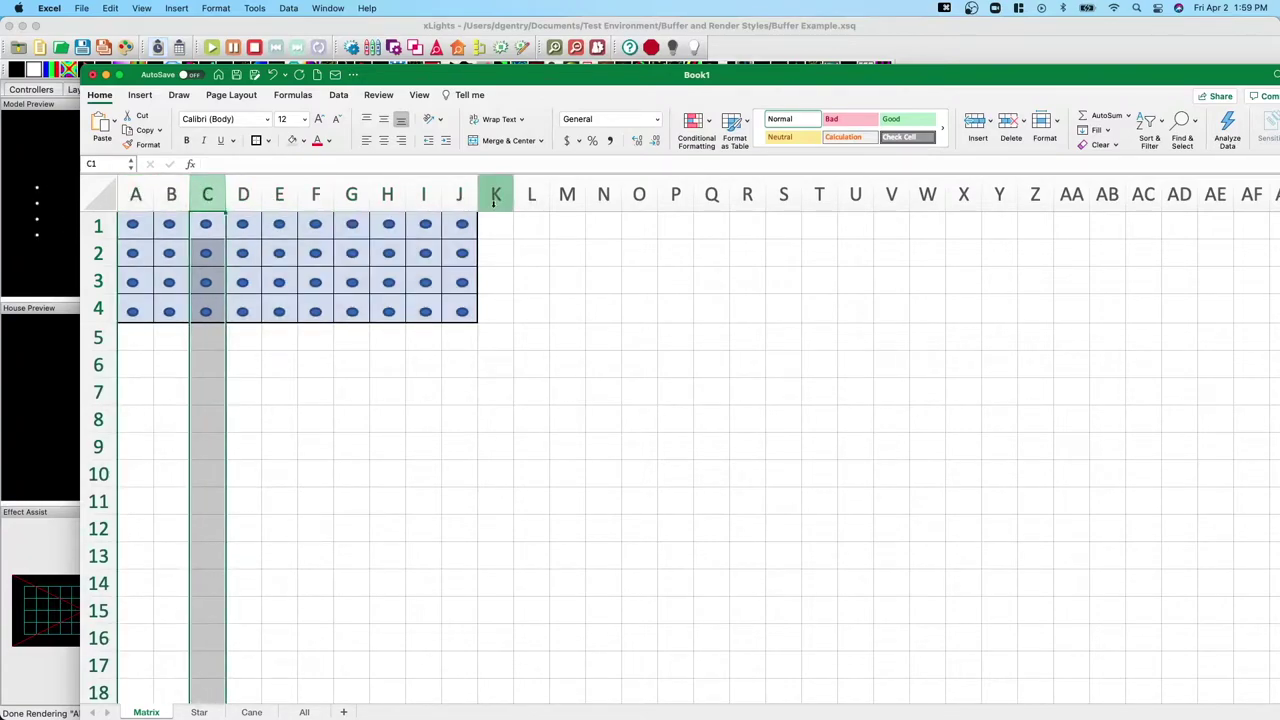
{"action": "left_click_drag", "start_coordinate": [630, 85], "coordinate": [2, 85]}
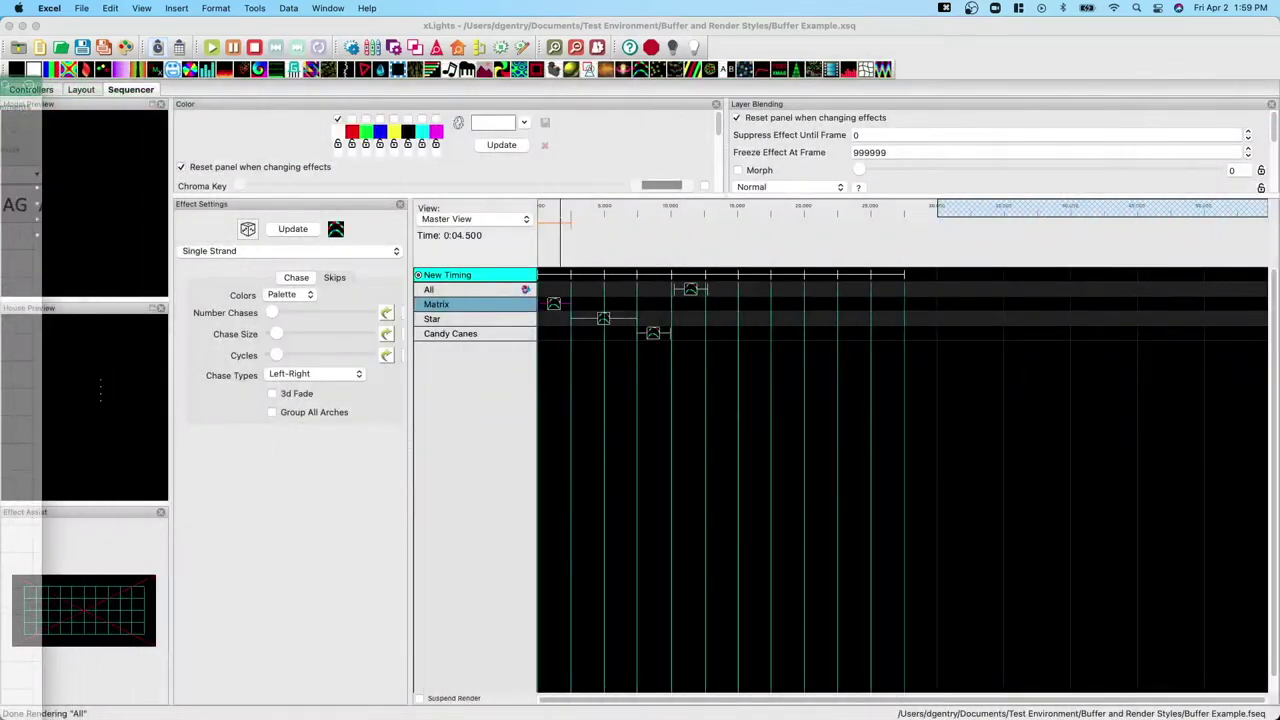
{"action": "left_click", "coordinate": [94, 91]}
In the layout, show the Star model's 30-node layout grid enlarged, then close it.
{"action": "left_click", "coordinate": [93, 91]}
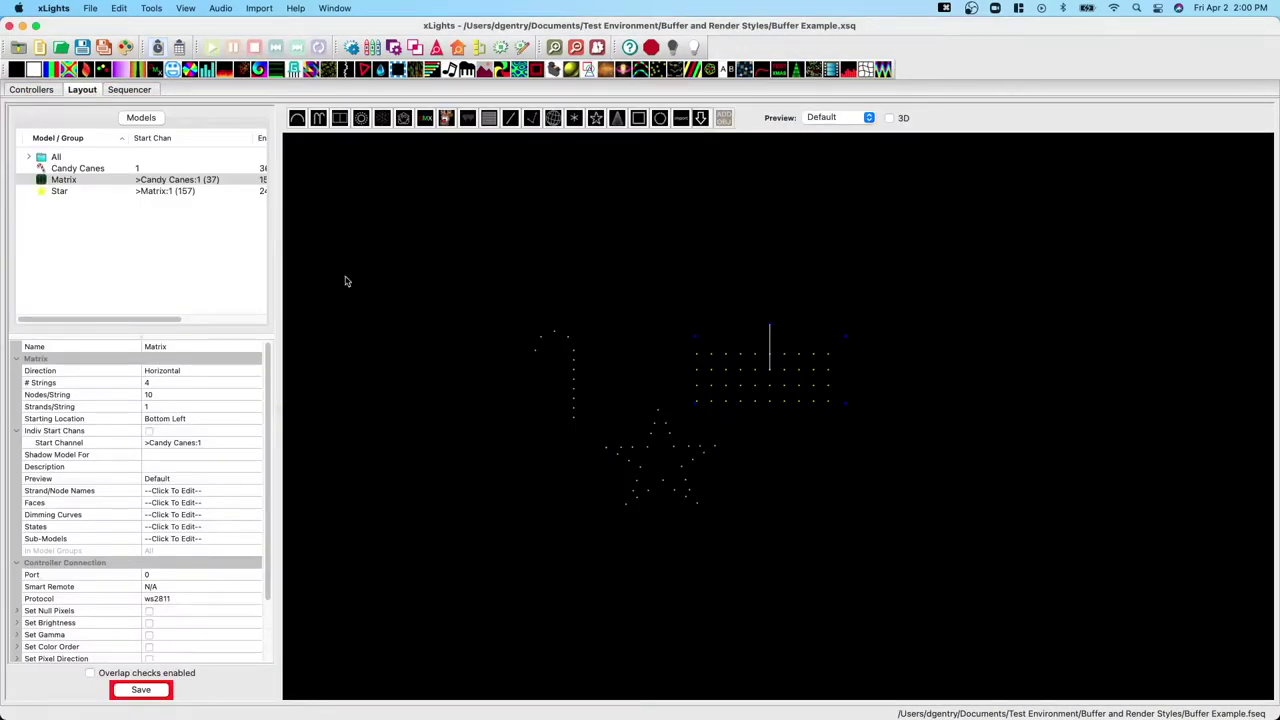
{"action": "left_click", "coordinate": [689, 453]}
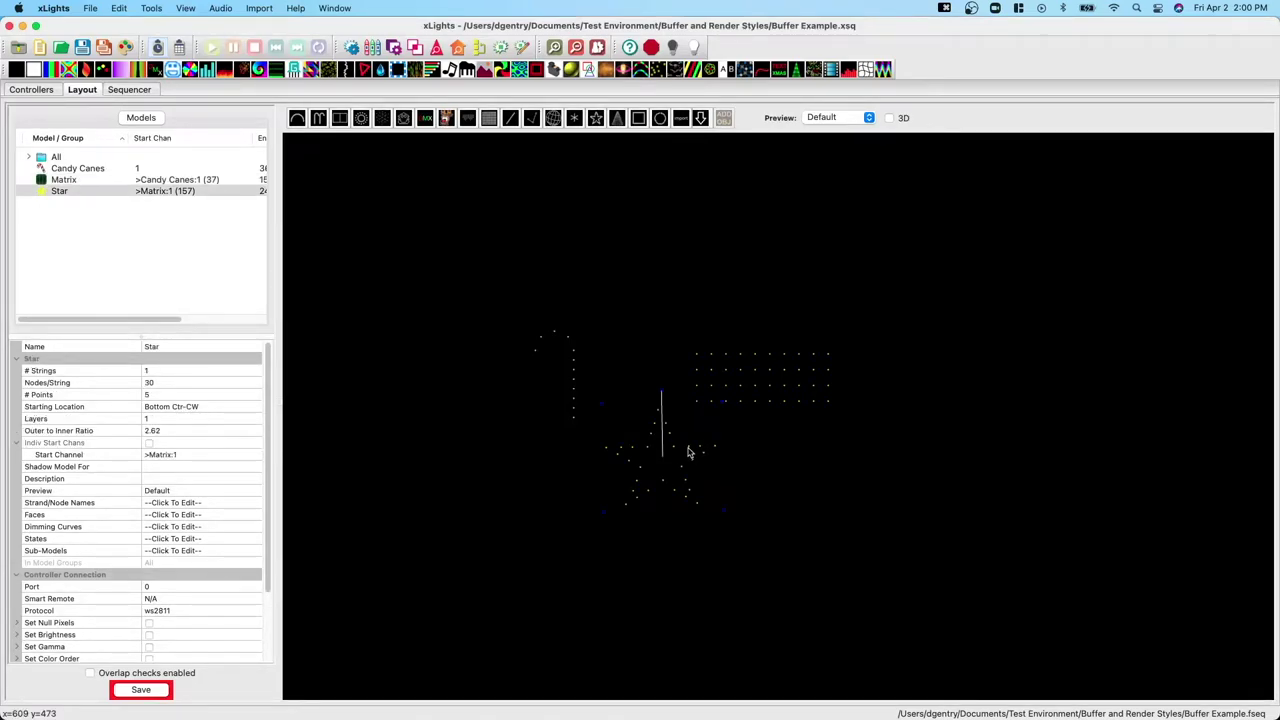
{"action": "right_click", "coordinate": [689, 453]}
{"action": "left_click", "coordinate": [722, 470]}
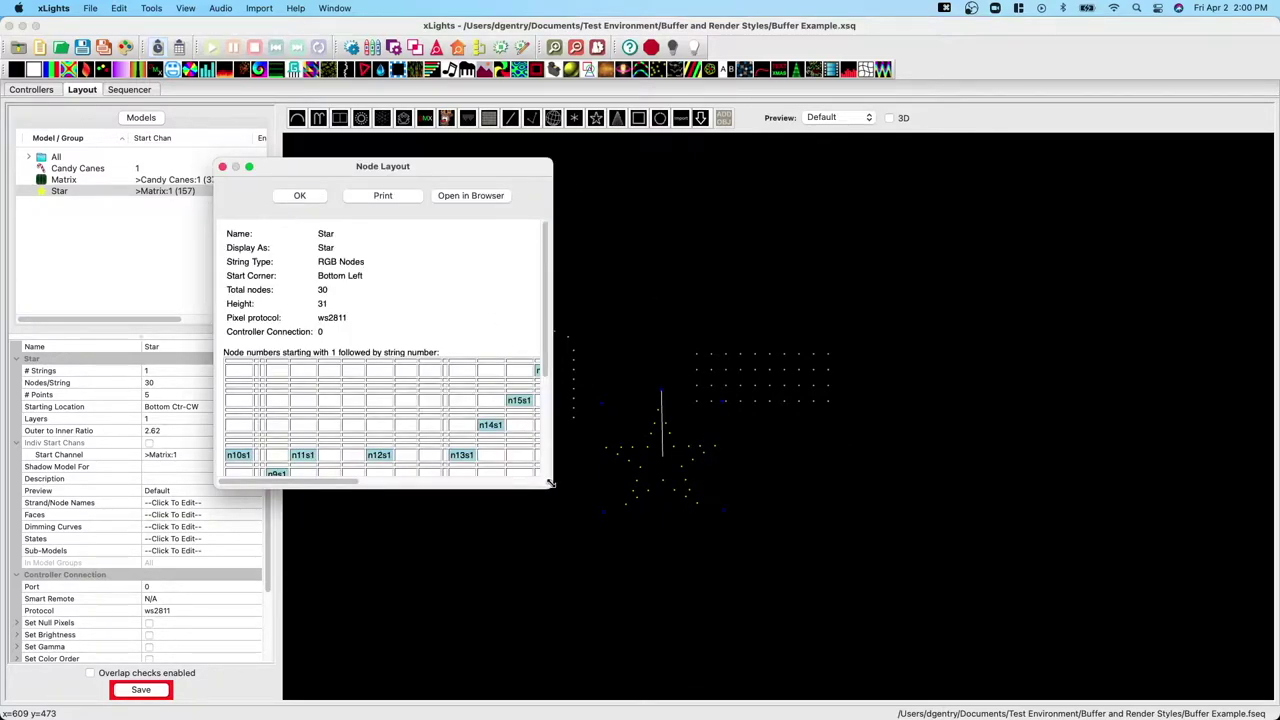
{"action": "left_click_drag", "start_coordinate": [549, 483], "coordinate": [1115, 665]}
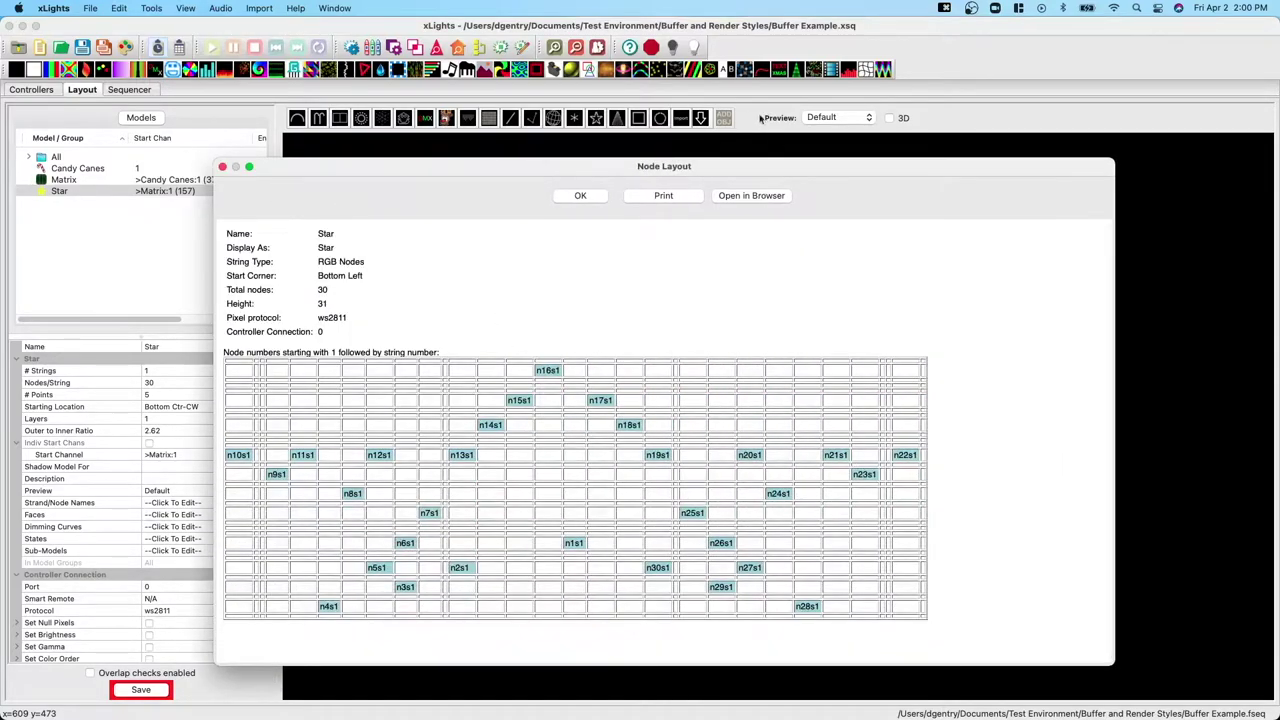
{"action": "left_click_drag", "start_coordinate": [770, 178], "coordinate": [863, 104]}
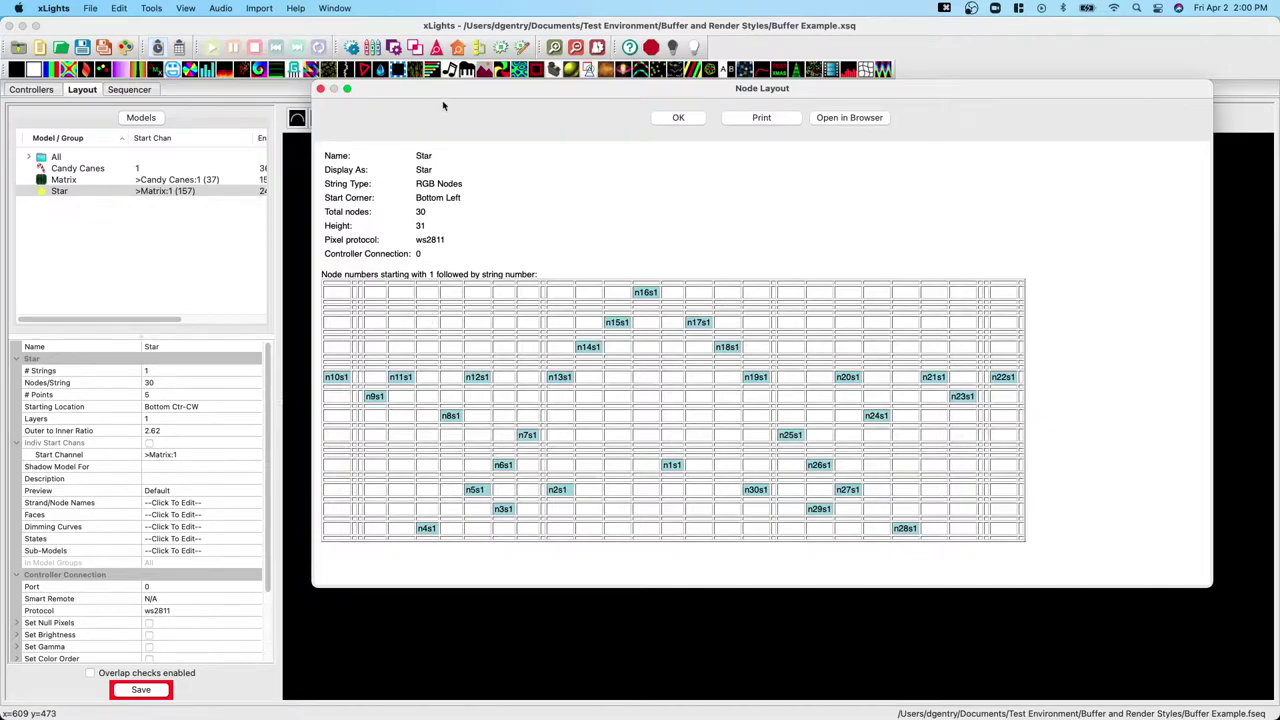
{"action": "left_click_drag", "start_coordinate": [443, 100], "coordinate": [586, 98]}
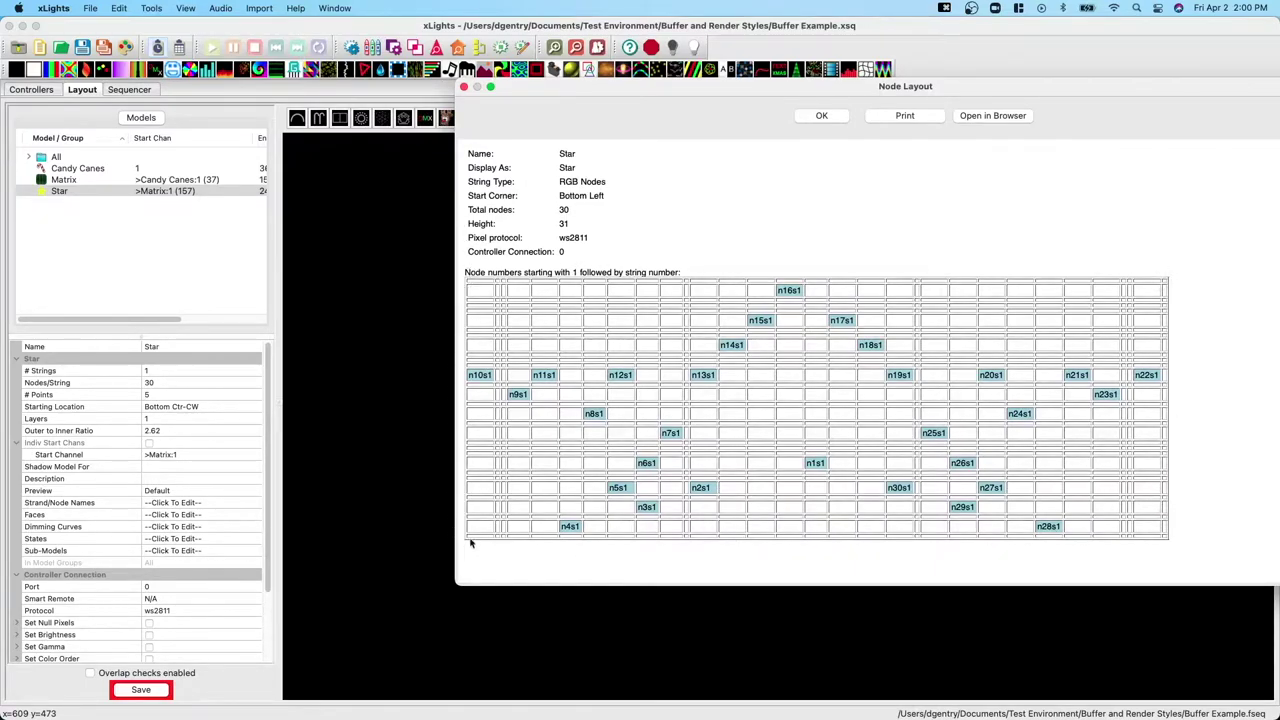
{"action": "left_click", "coordinate": [464, 87]}
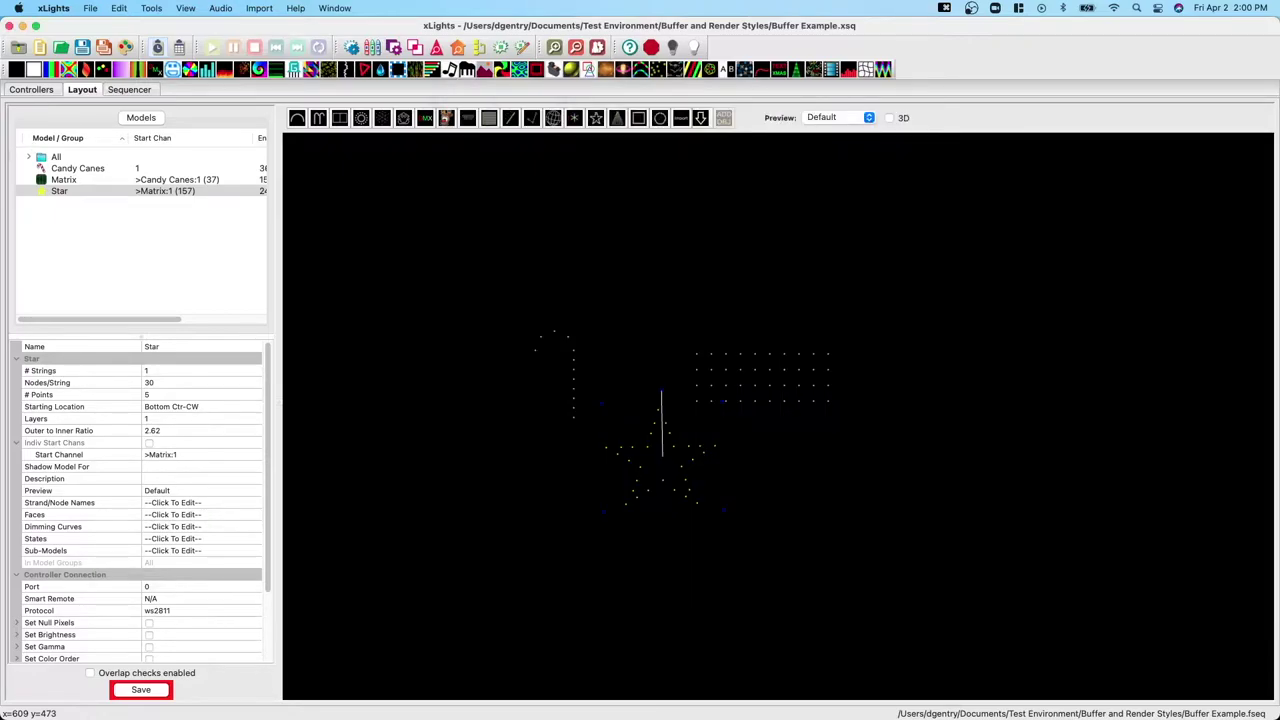
Bring Excel forward, open the Star sheet and select its A1:M16 dot grid.
{"action": "key", "text": "super+Tab"}
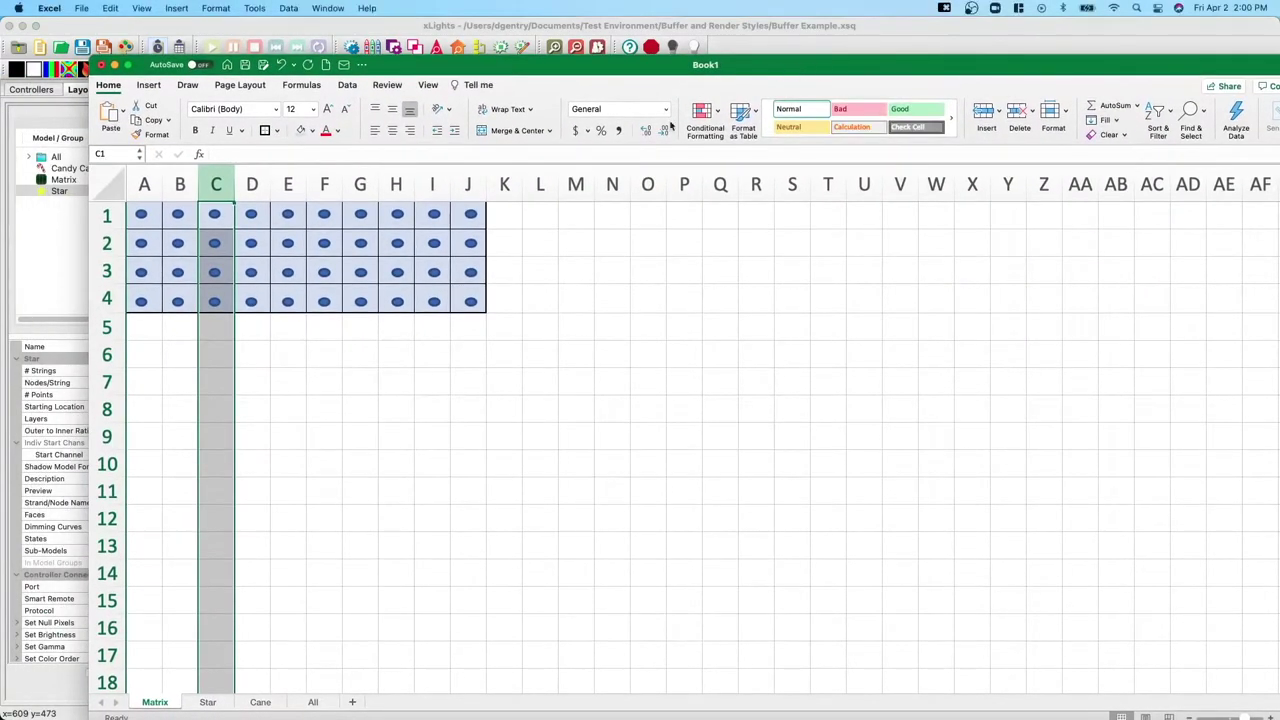
{"action": "left_click", "coordinate": [218, 700]}
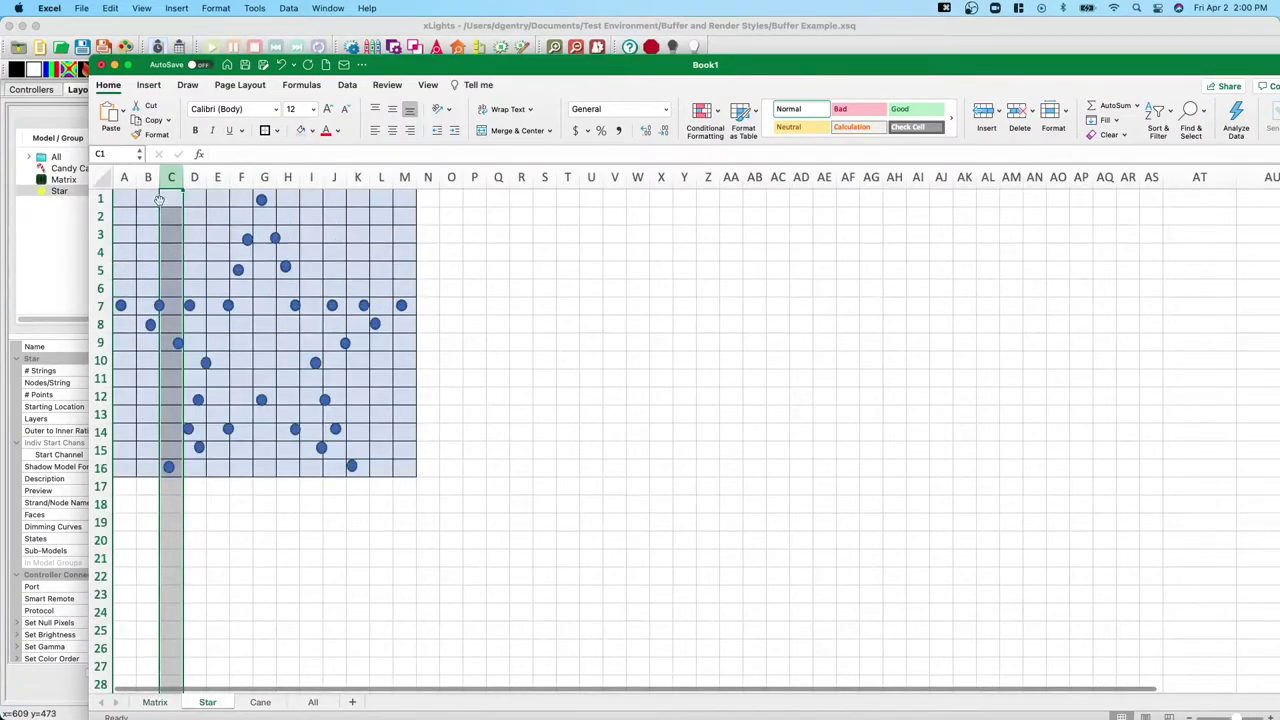
{"action": "left_click_drag", "start_coordinate": [124, 200], "coordinate": [411, 465]}
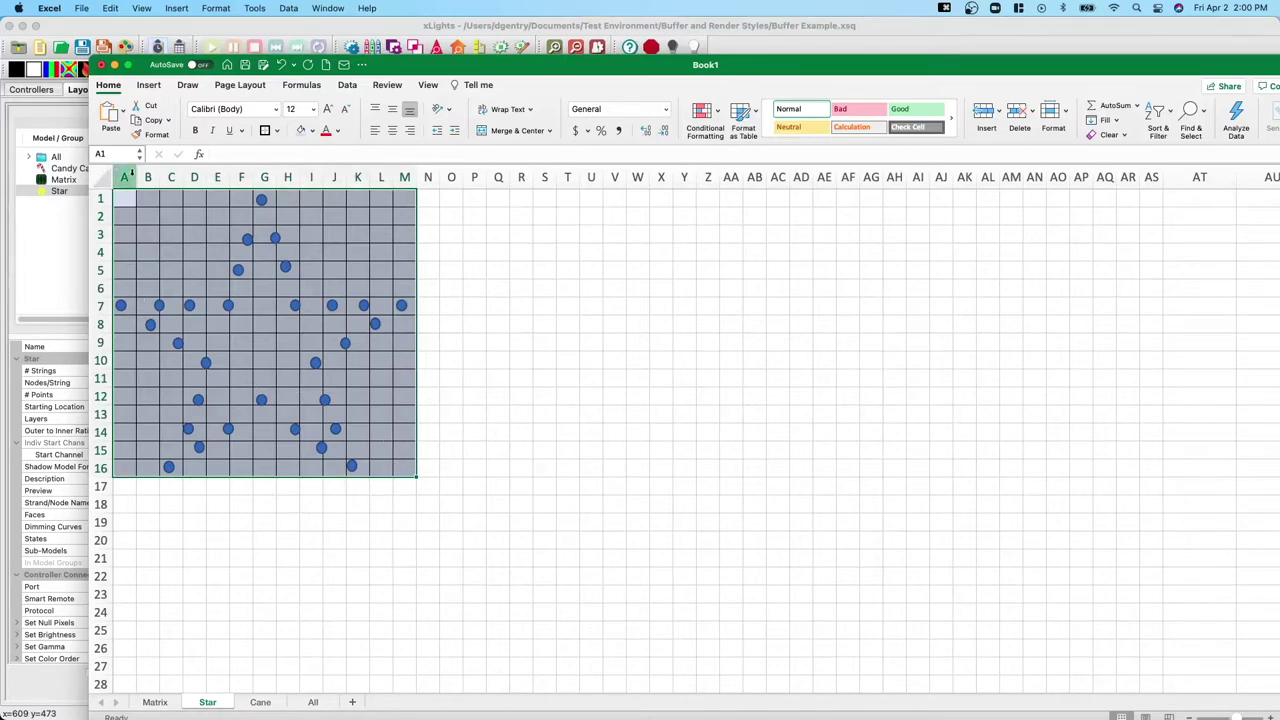
Highlight Star grid columns A, B, C and D in turn, then minimize Excel.
{"action": "left_click", "coordinate": [125, 177]}
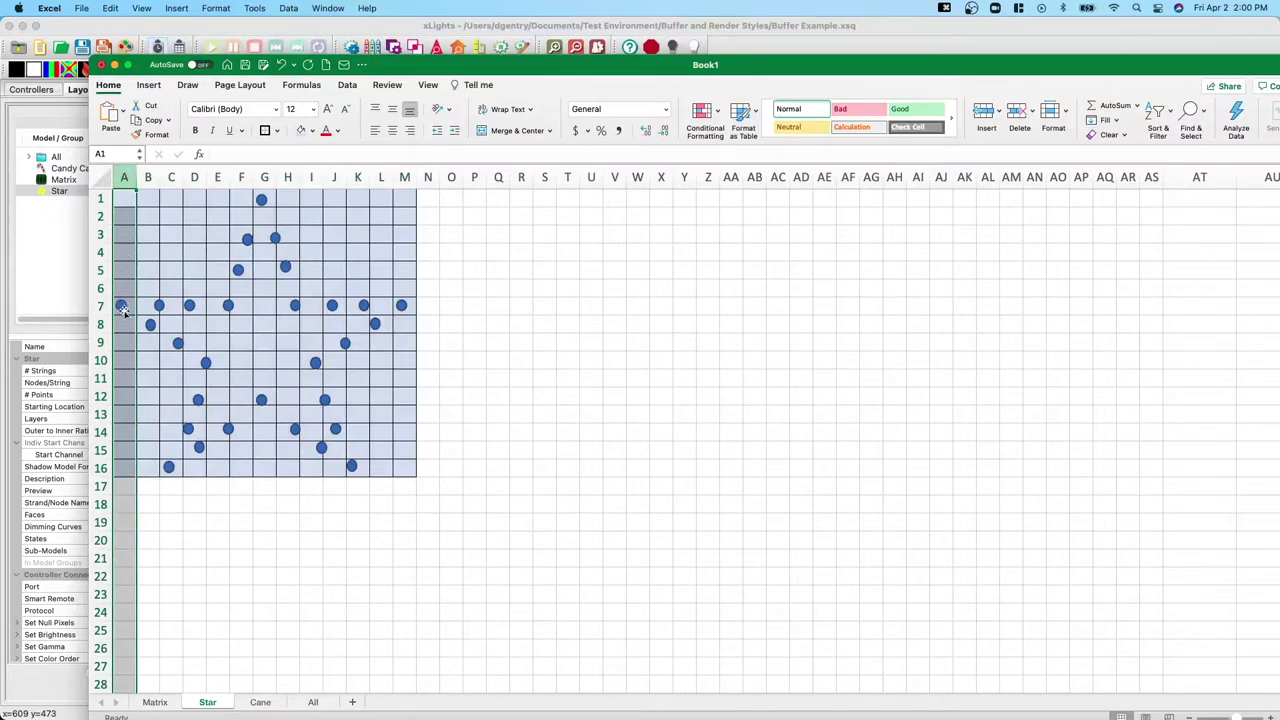
{"action": "left_click", "coordinate": [148, 177]}
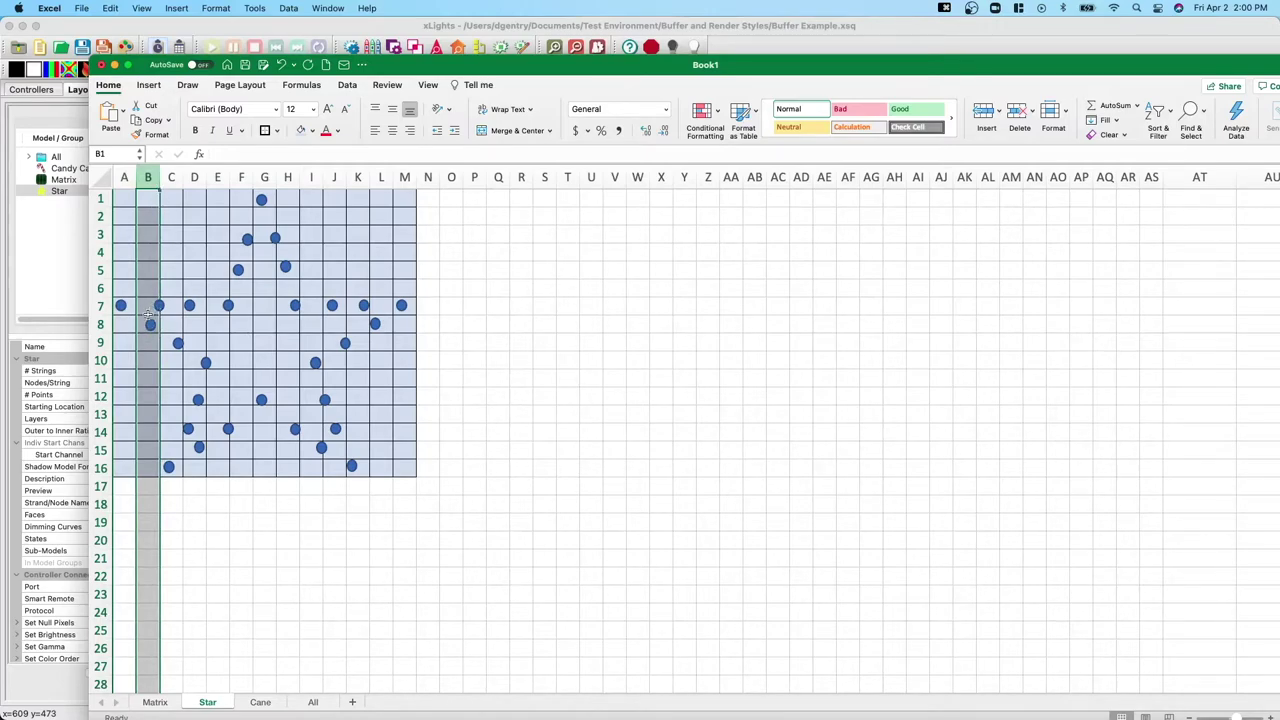
{"action": "left_click", "coordinate": [171, 177]}
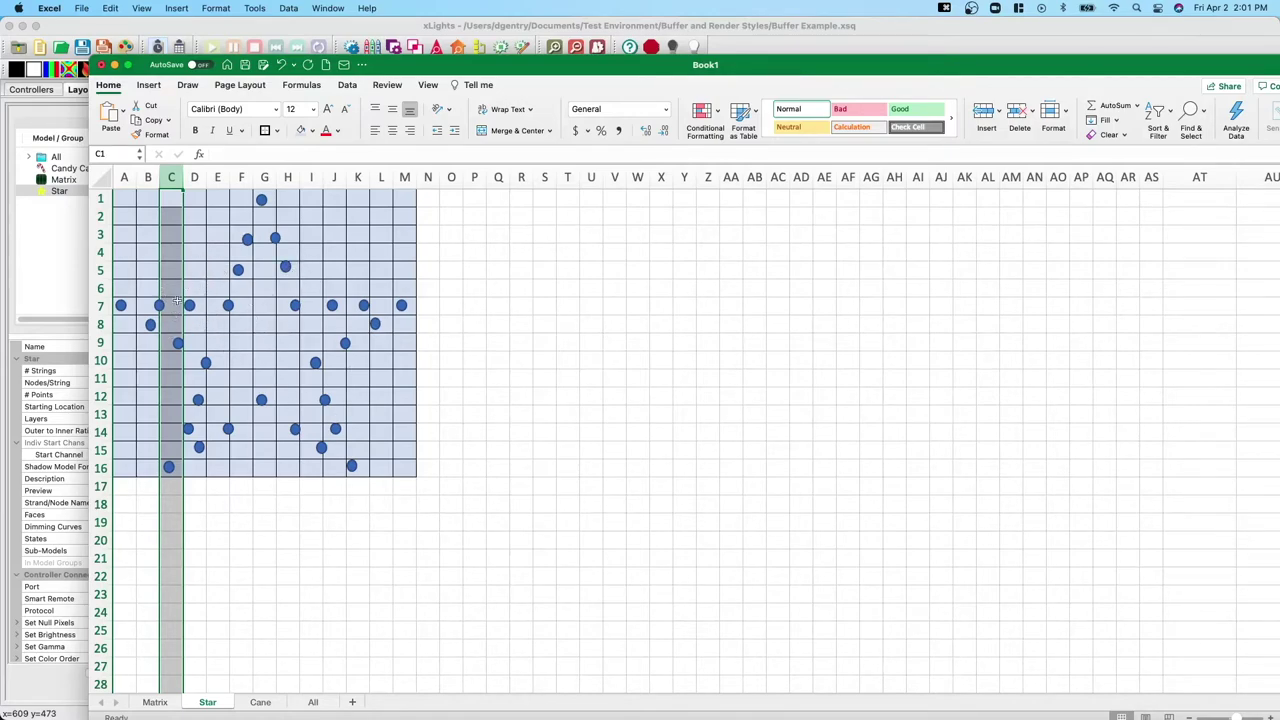
{"action": "left_click_drag", "start_coordinate": [177, 178], "coordinate": [194, 178]}
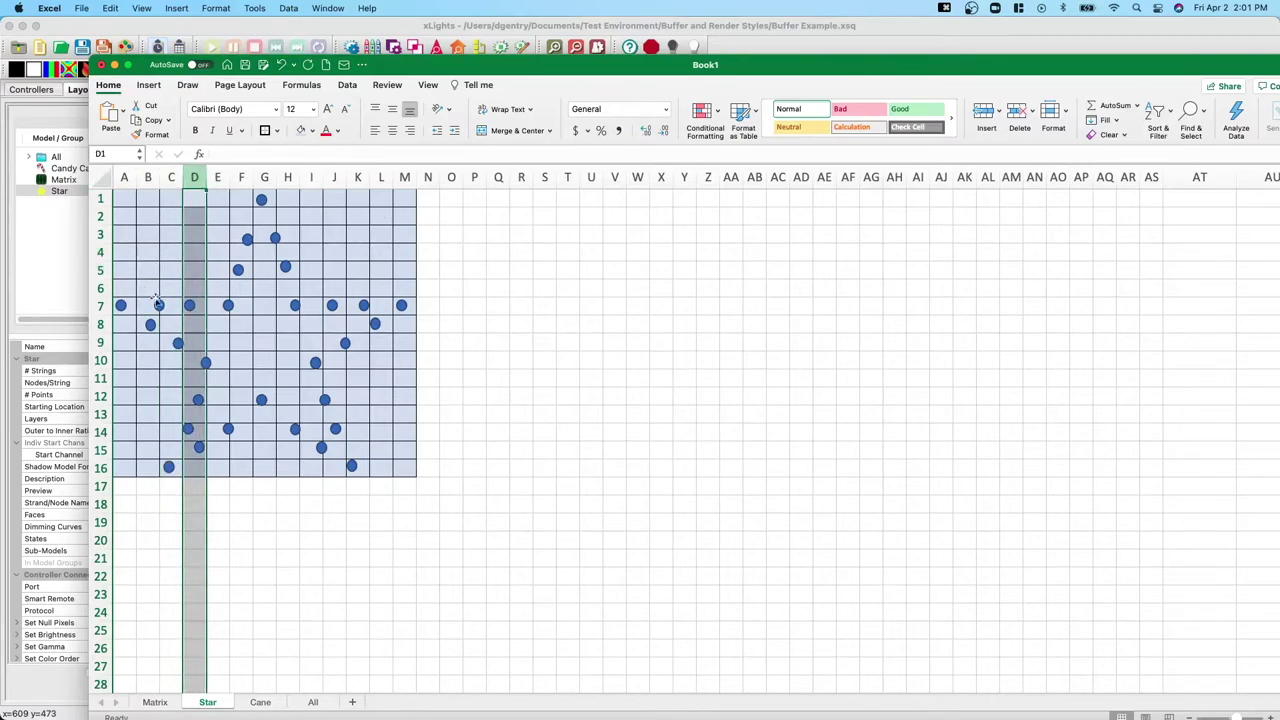
{"action": "double_click", "coordinate": [578, 68]}
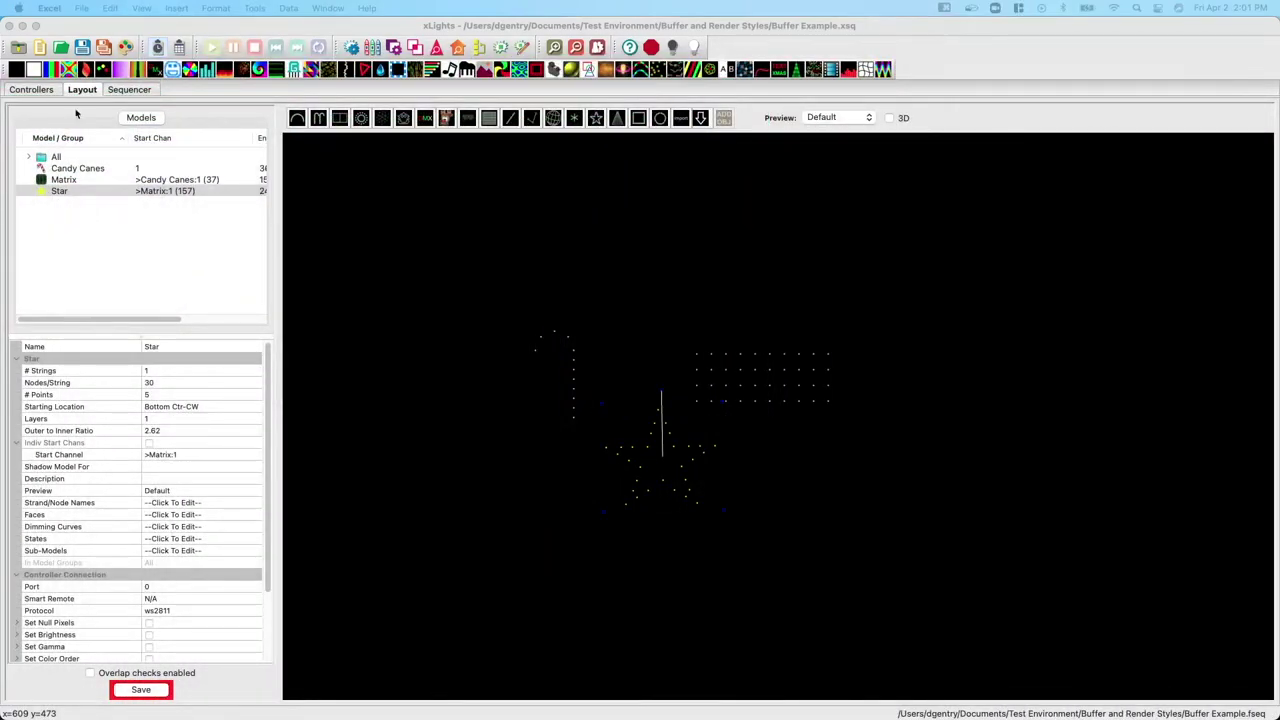
Select the Single Strand effect on the Star row in the sequencer, then return to Excel's Star grid.
{"action": "left_click", "coordinate": [129, 89]}
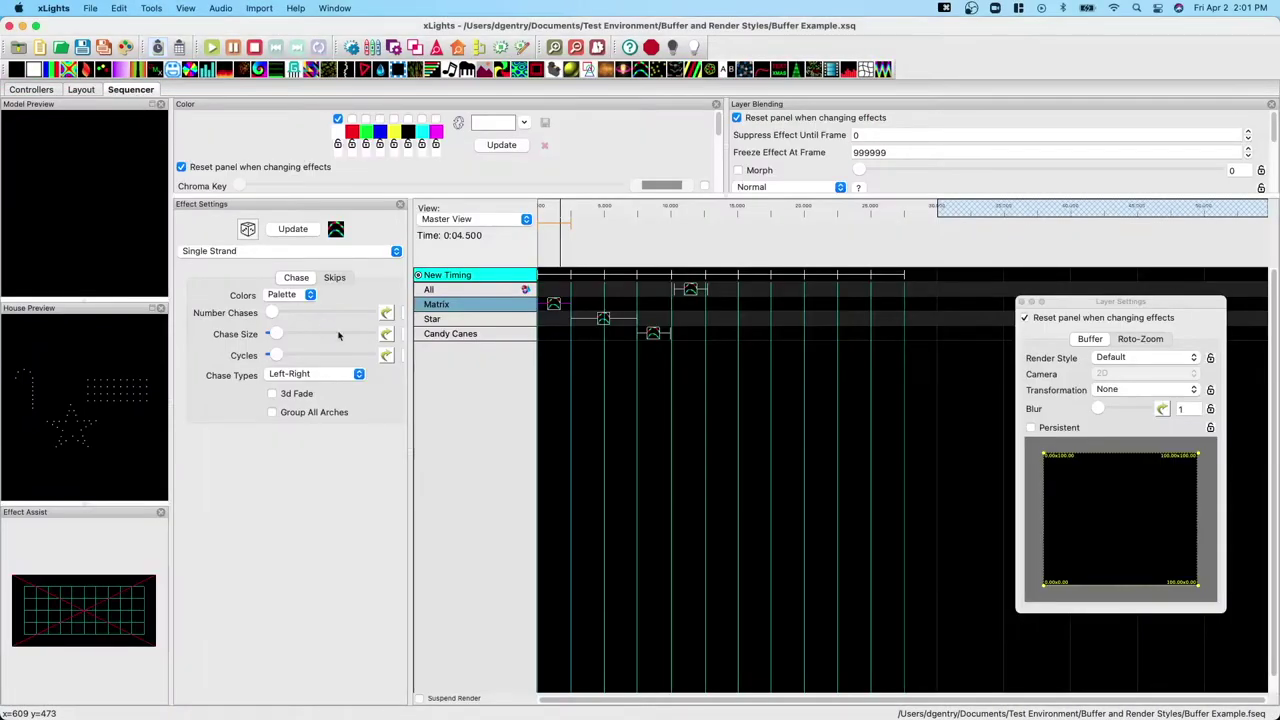
{"action": "left_click", "coordinate": [603, 321]}
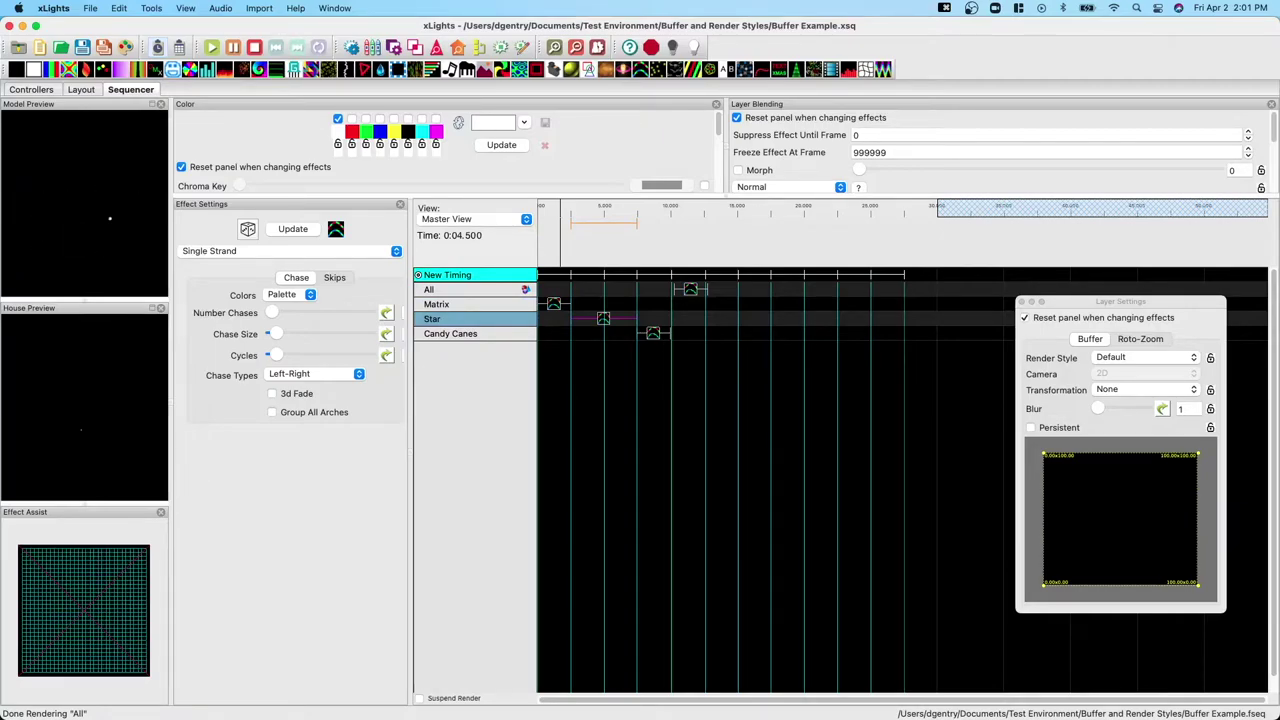
{"action": "key", "text": "super+Tab"}
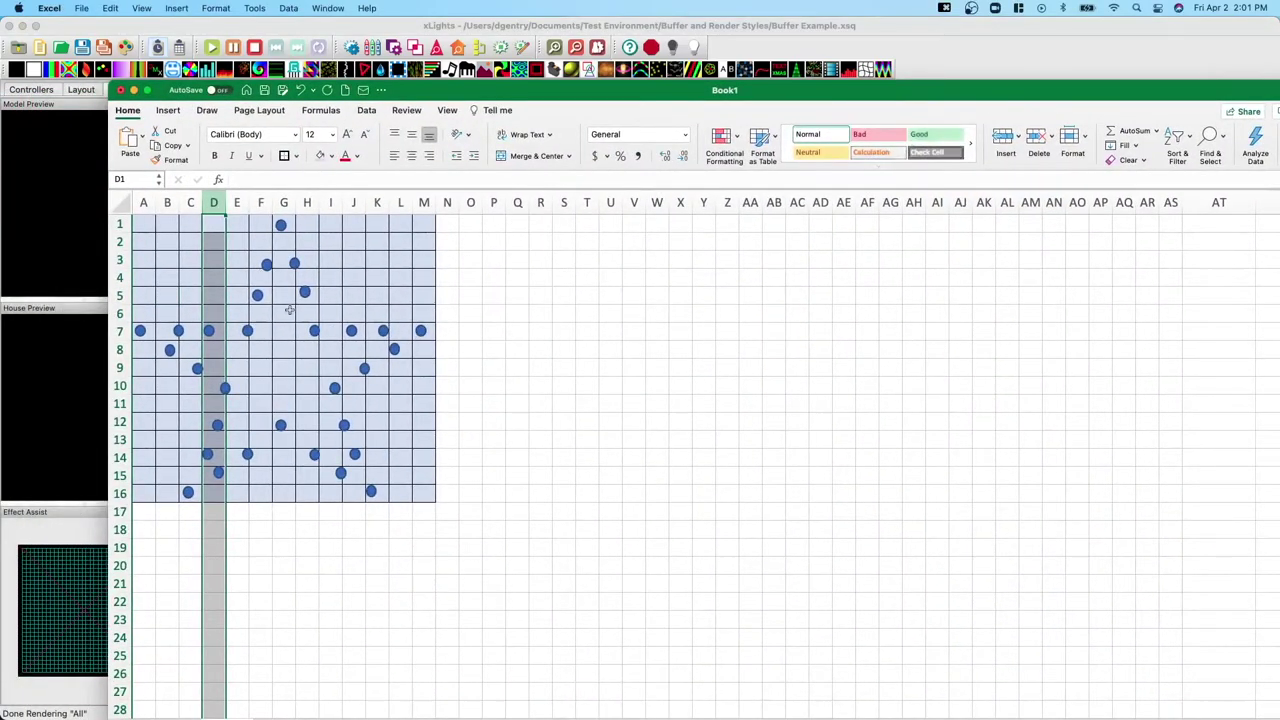
{"action": "left_click", "coordinate": [144, 203]}
{"action": "left_click", "coordinate": [168, 203]}
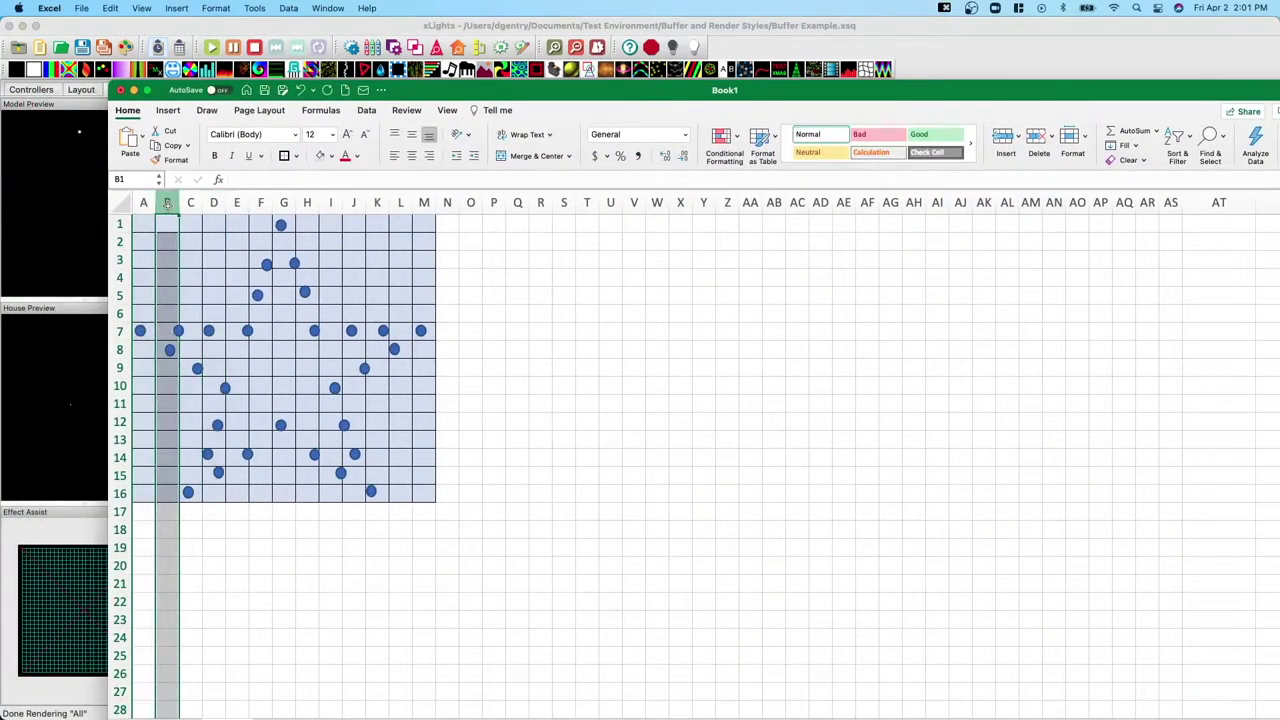
{"action": "left_click", "coordinate": [191, 203]}
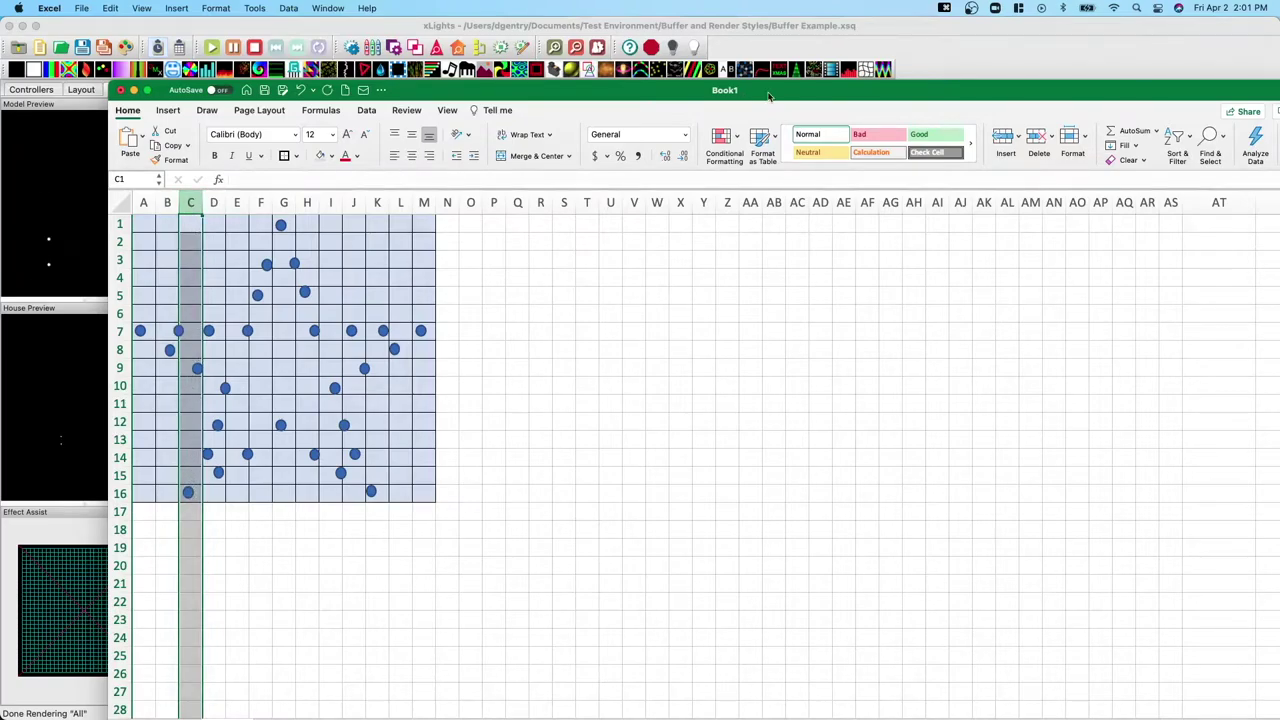
{"action": "key", "text": "super+m"}
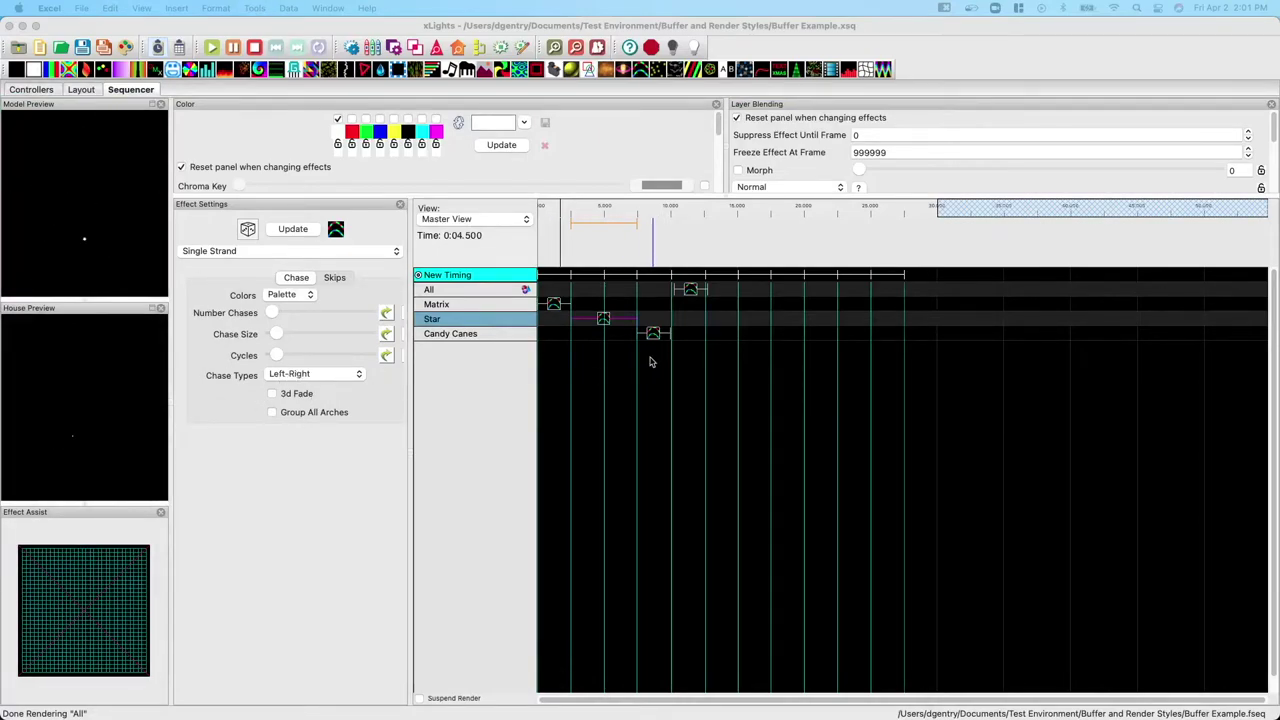
In the layout view, deselect the Star and select the Candy Canes model instead.
{"action": "left_click", "coordinate": [80, 90]}
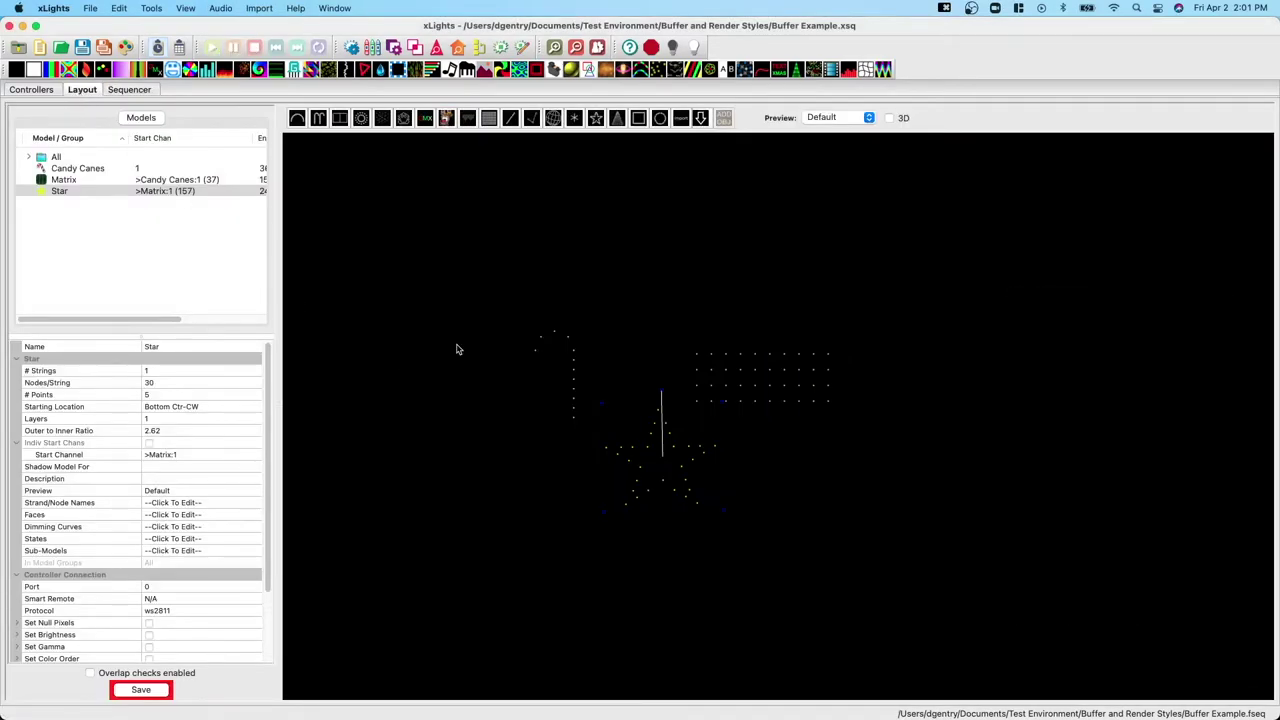
{"action": "left_click", "coordinate": [578, 381]}
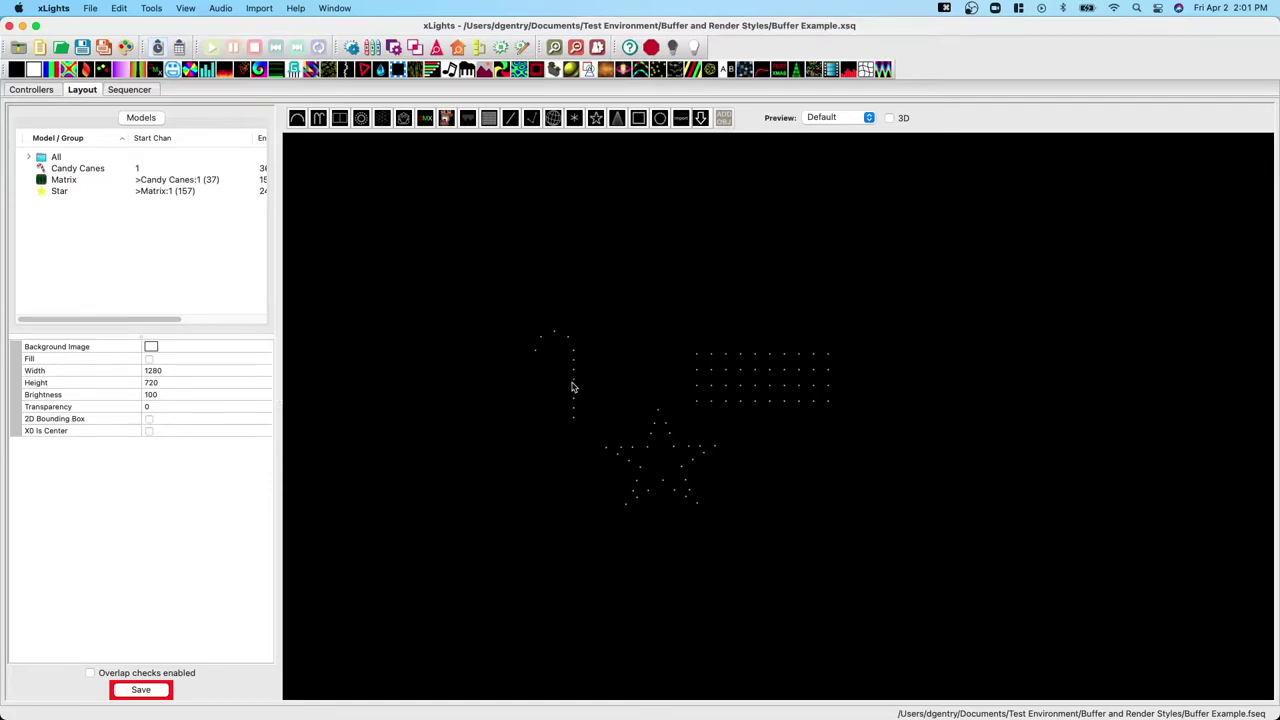
{"action": "left_click", "coordinate": [573, 387]}
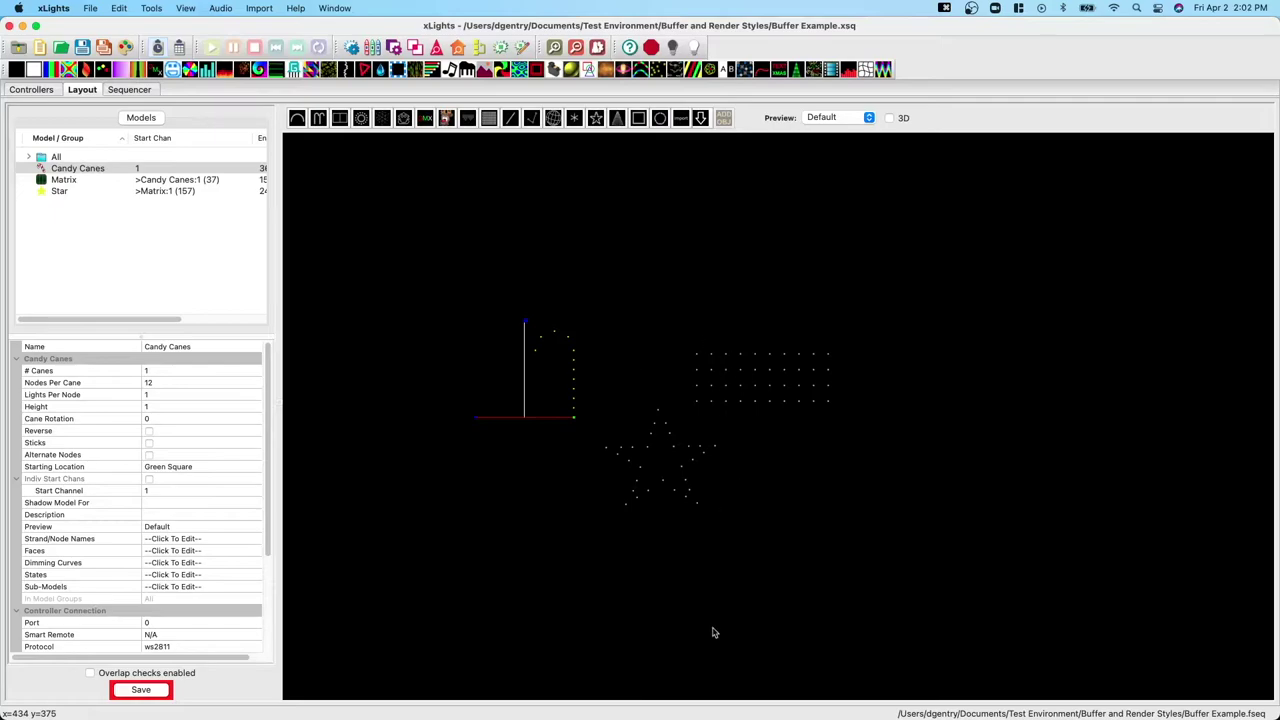
{"action": "right_click", "coordinate": [571, 364]}
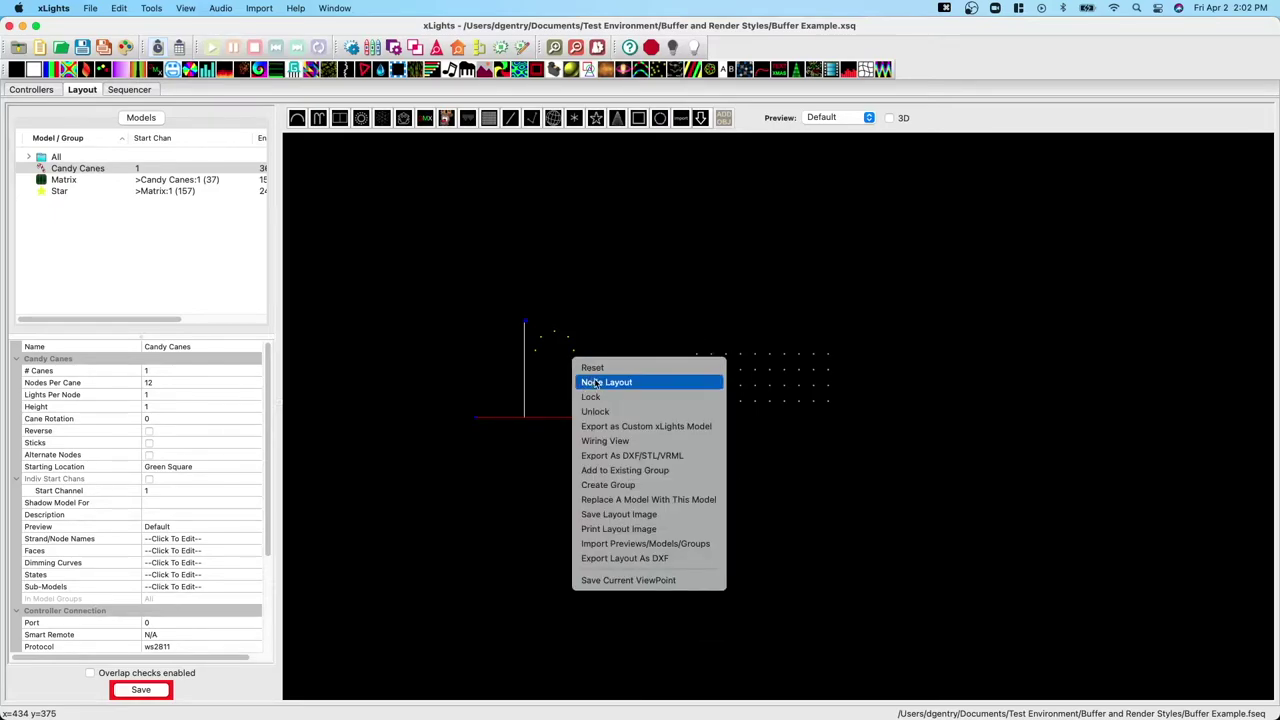
Show the Candy Canes node layout enlarged to all twelve nodes, then move it to another display.
{"action": "left_click", "coordinate": [596, 383]}
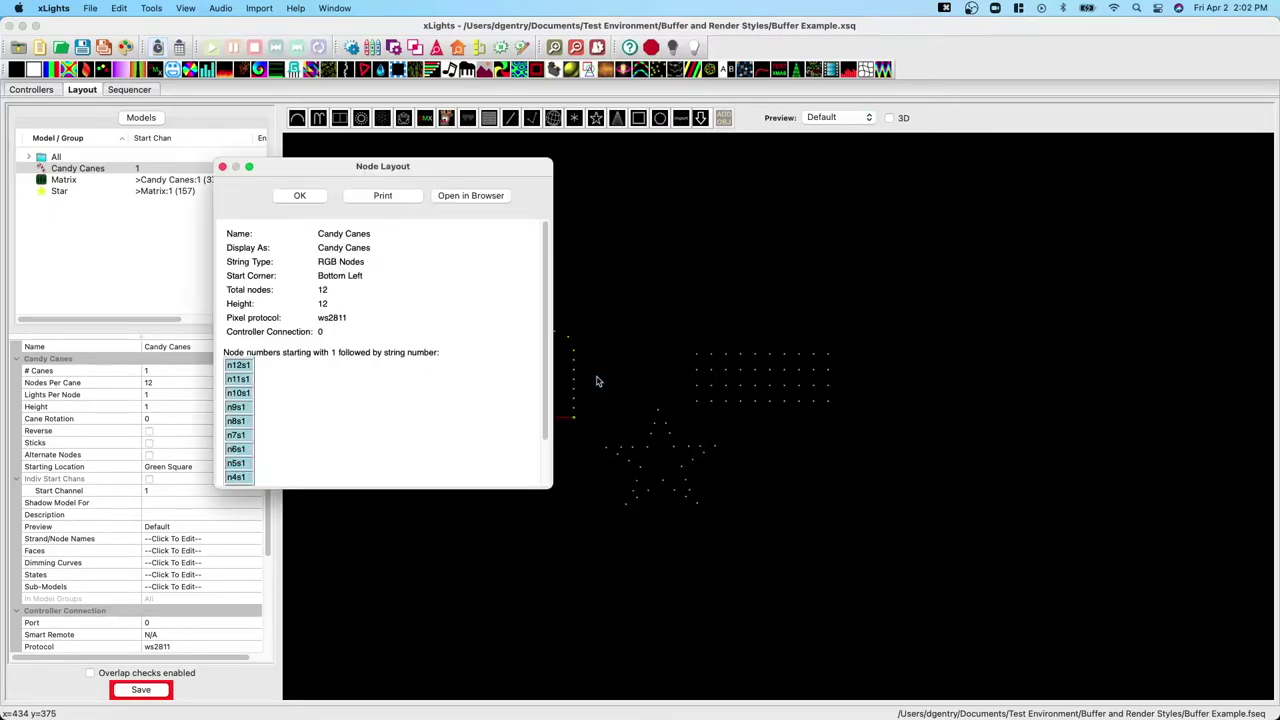
{"action": "left_click_drag", "start_coordinate": [548, 490], "coordinate": [870, 614]}
{"action": "left_click_drag", "start_coordinate": [620, 174], "coordinate": [892, 165]}
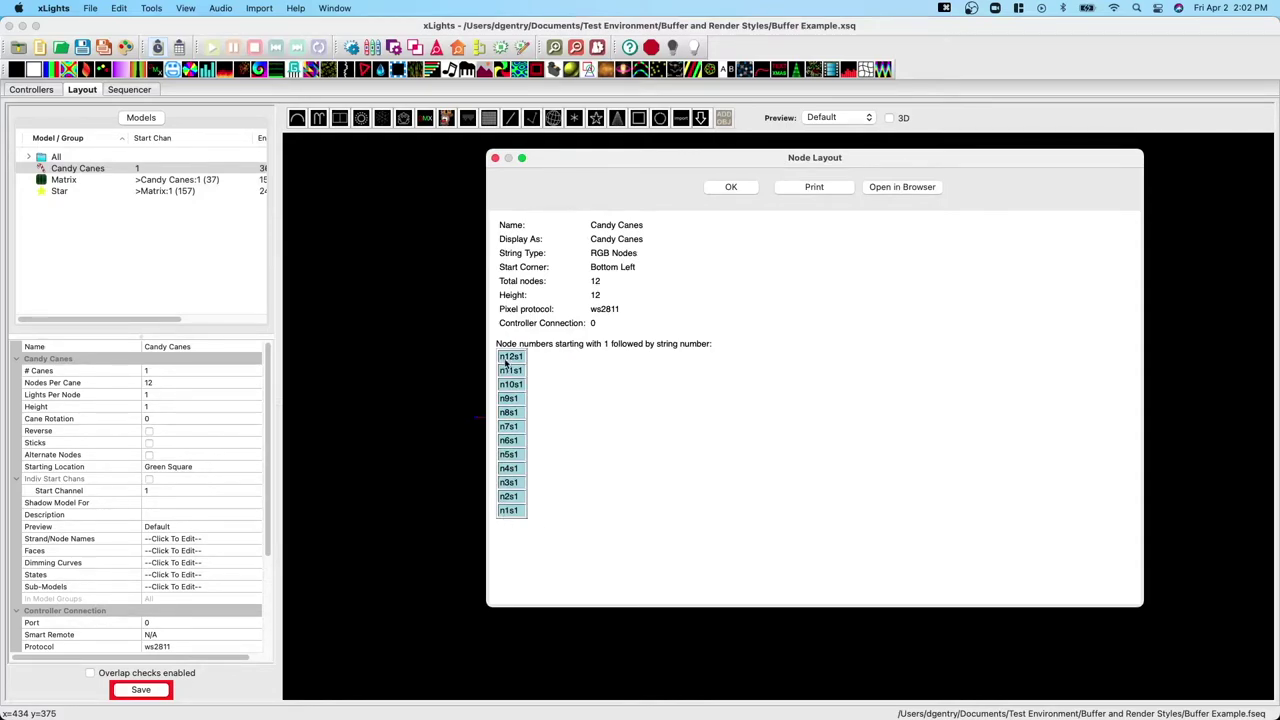
{"action": "left_click_drag", "start_coordinate": [598, 169], "coordinate": [1279, 170]}
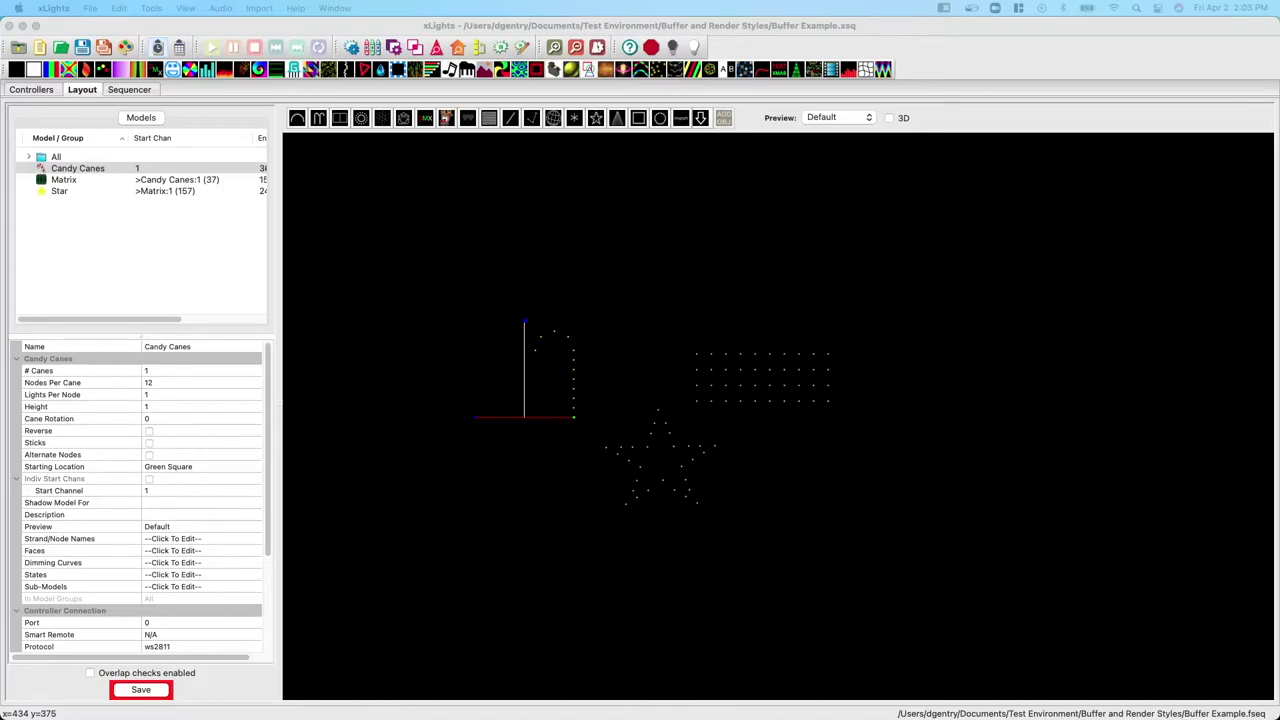
{"action": "key", "text": "super+Tab"}
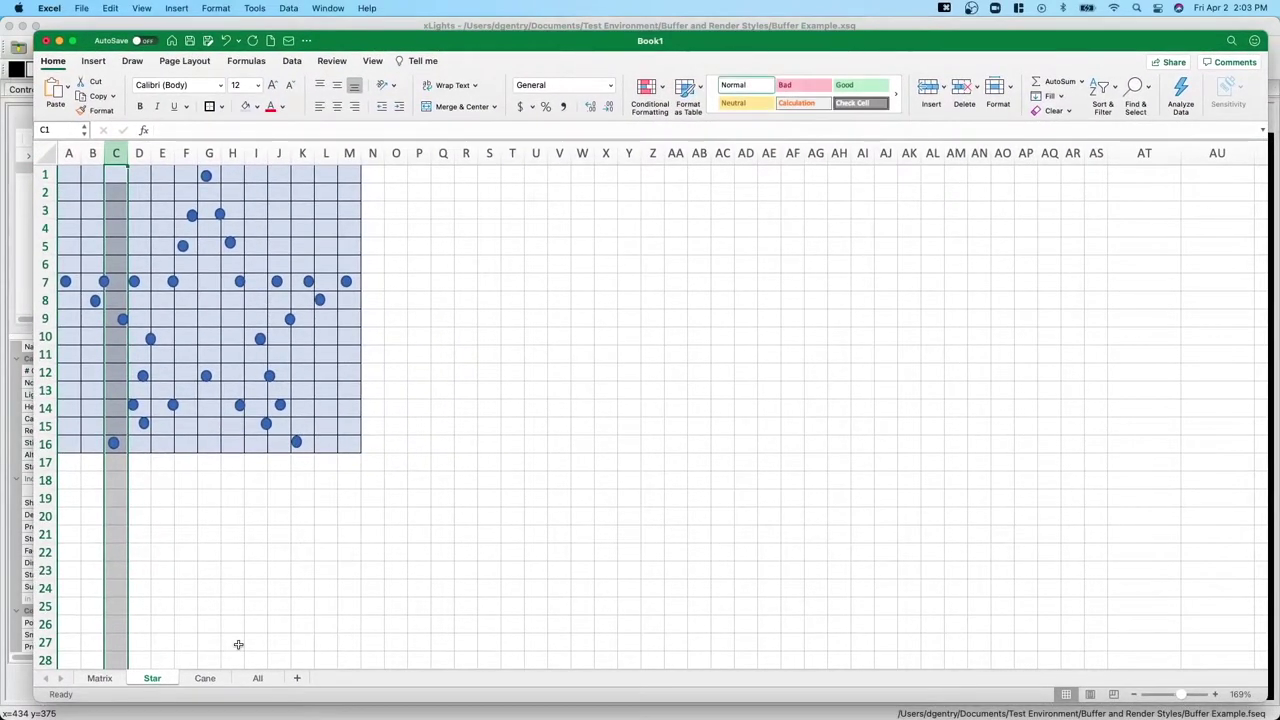
On the Cane sheet, highlight column L, then columns A, B, C, D and L again.
{"action": "left_click", "coordinate": [207, 682]}
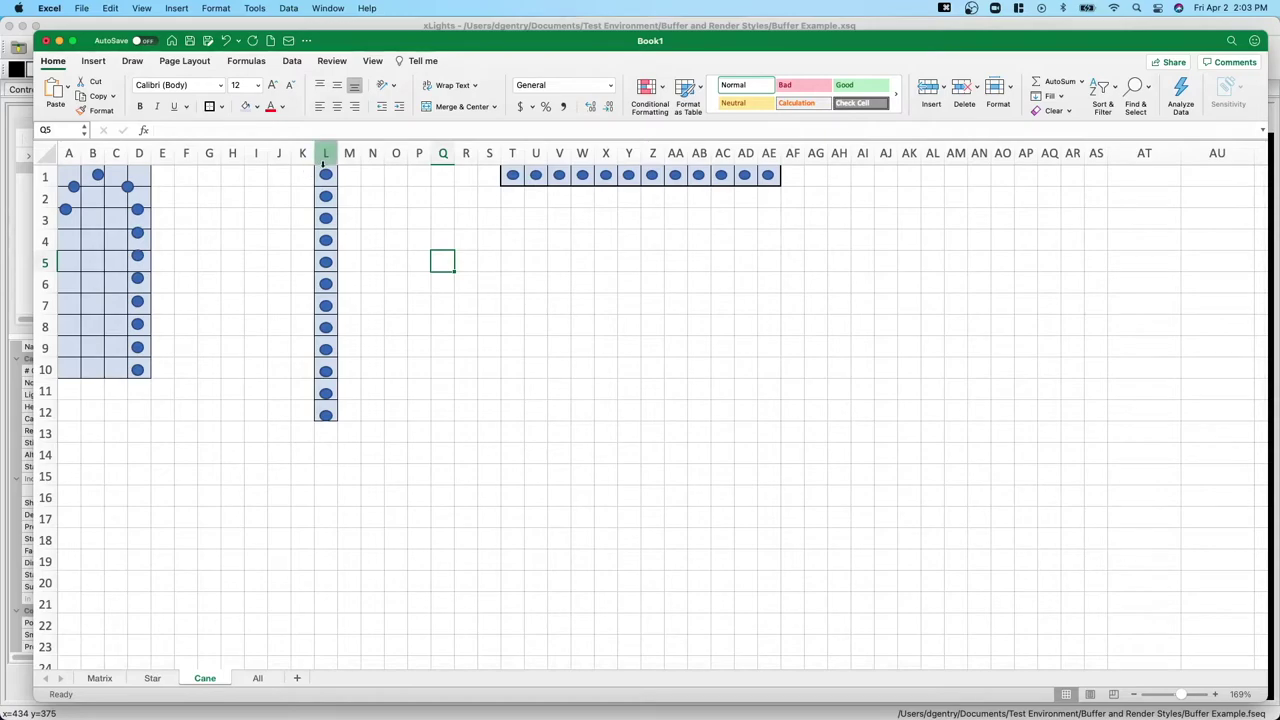
{"action": "left_click", "coordinate": [325, 153]}
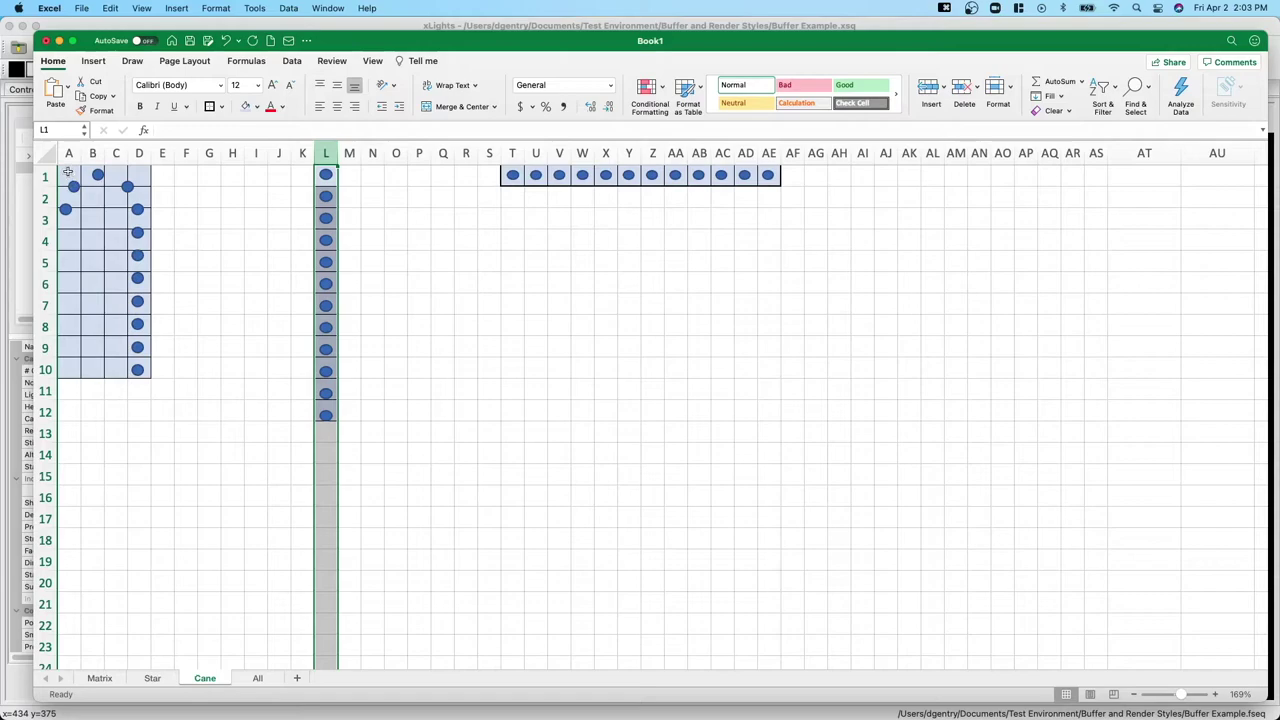
{"action": "left_click", "coordinate": [64, 157]}
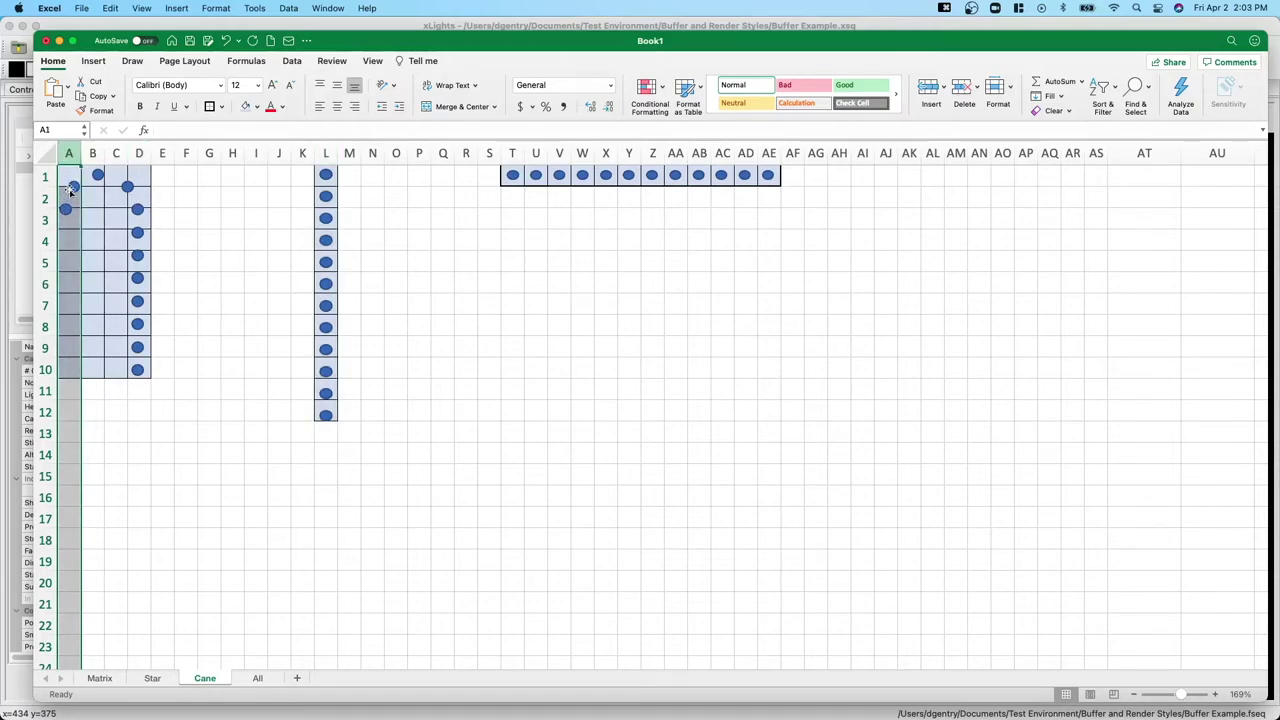
{"action": "left_click", "coordinate": [89, 150]}
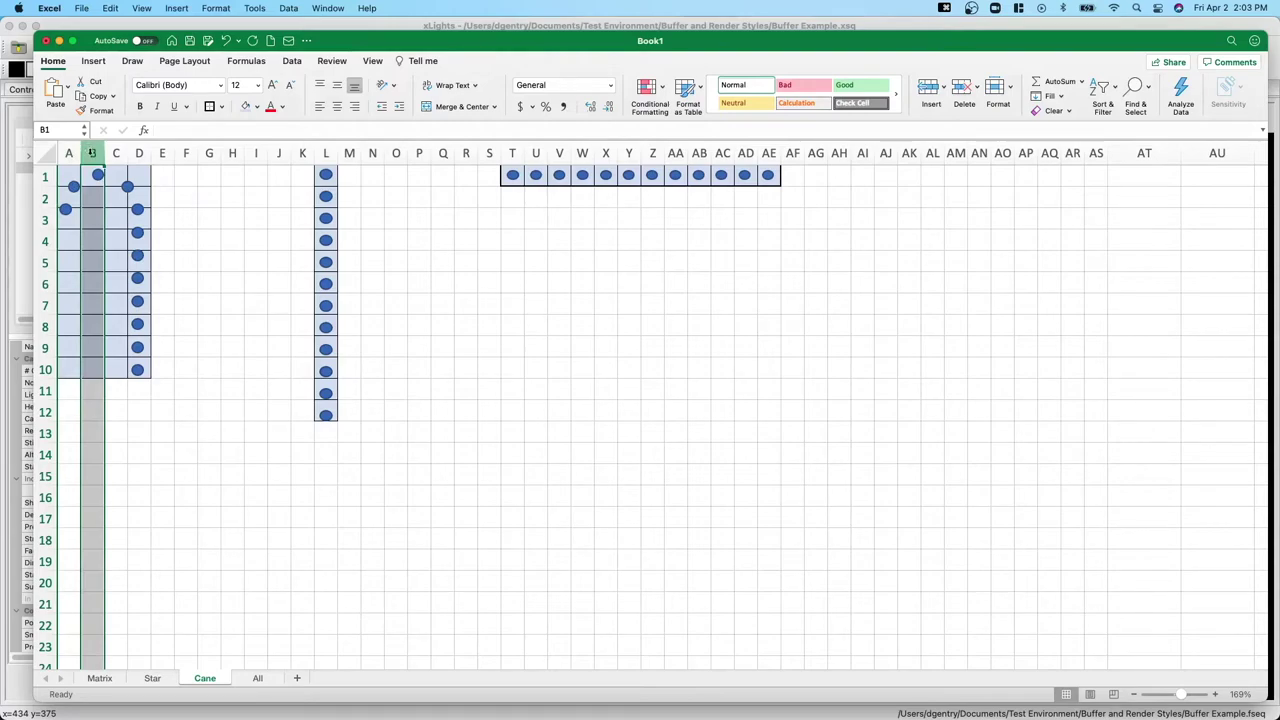
{"action": "left_click", "coordinate": [116, 155]}
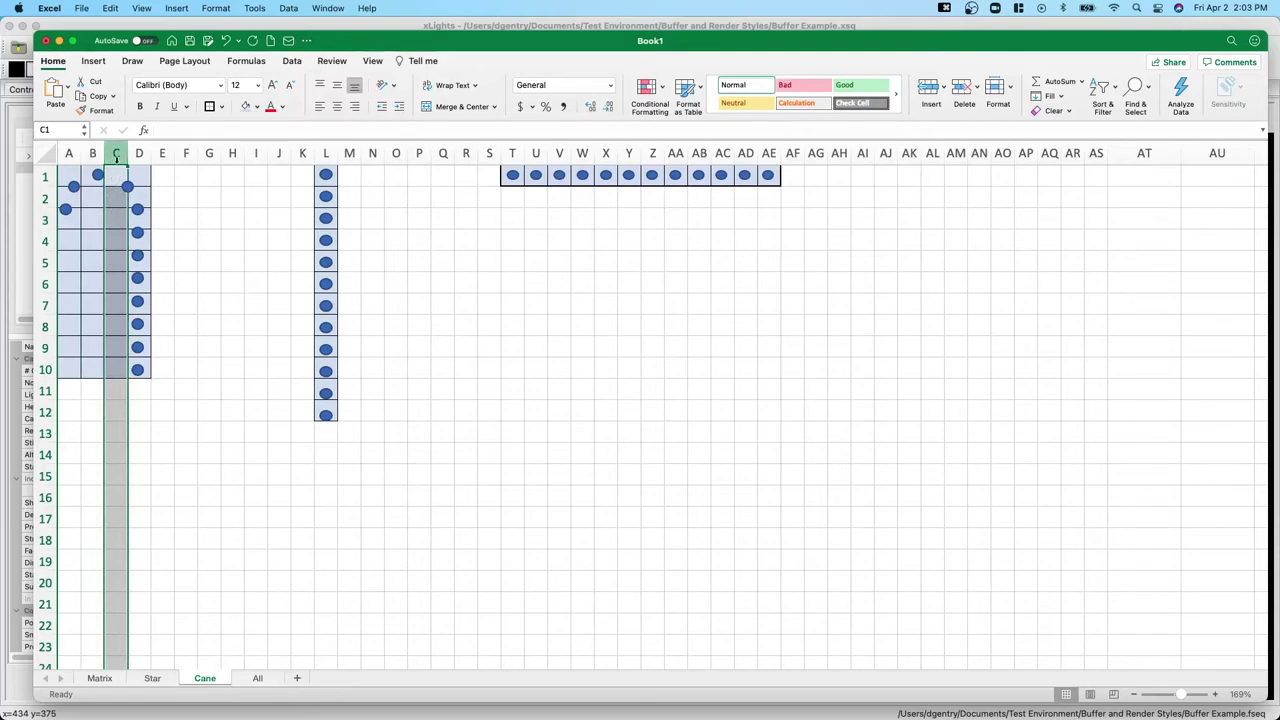
{"action": "left_click", "coordinate": [139, 154]}
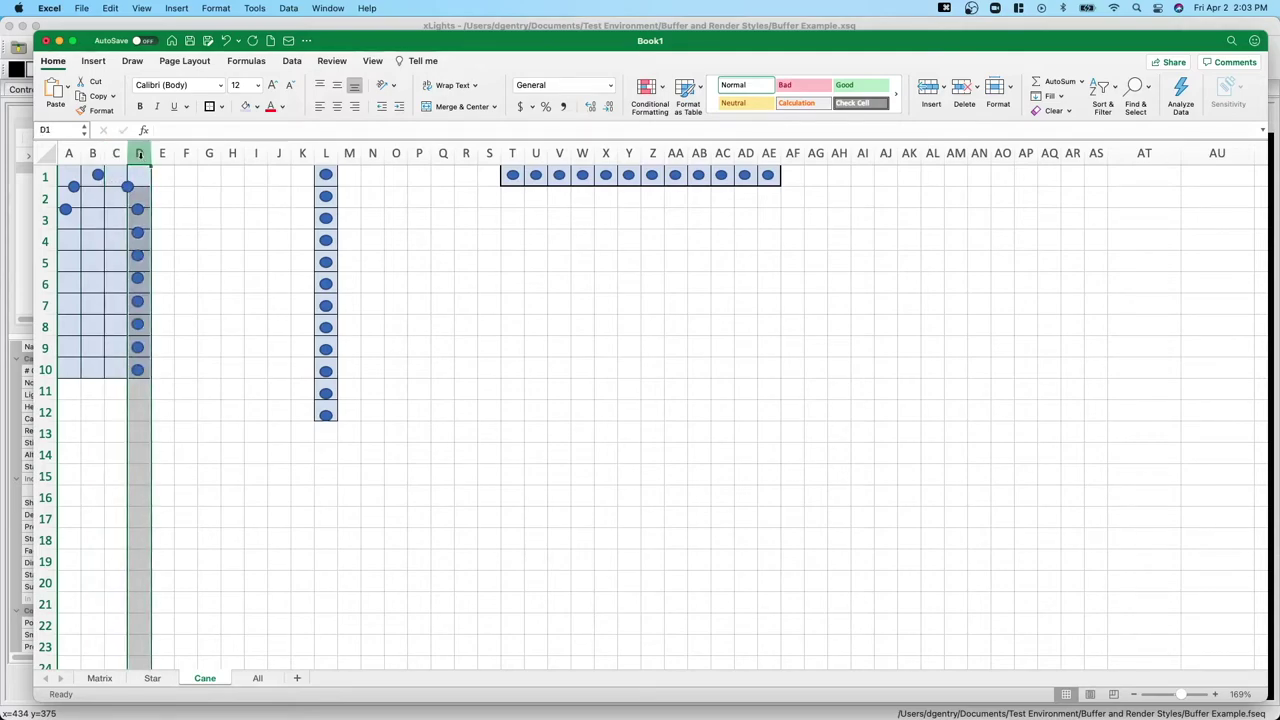
{"action": "left_click", "coordinate": [323, 153]}
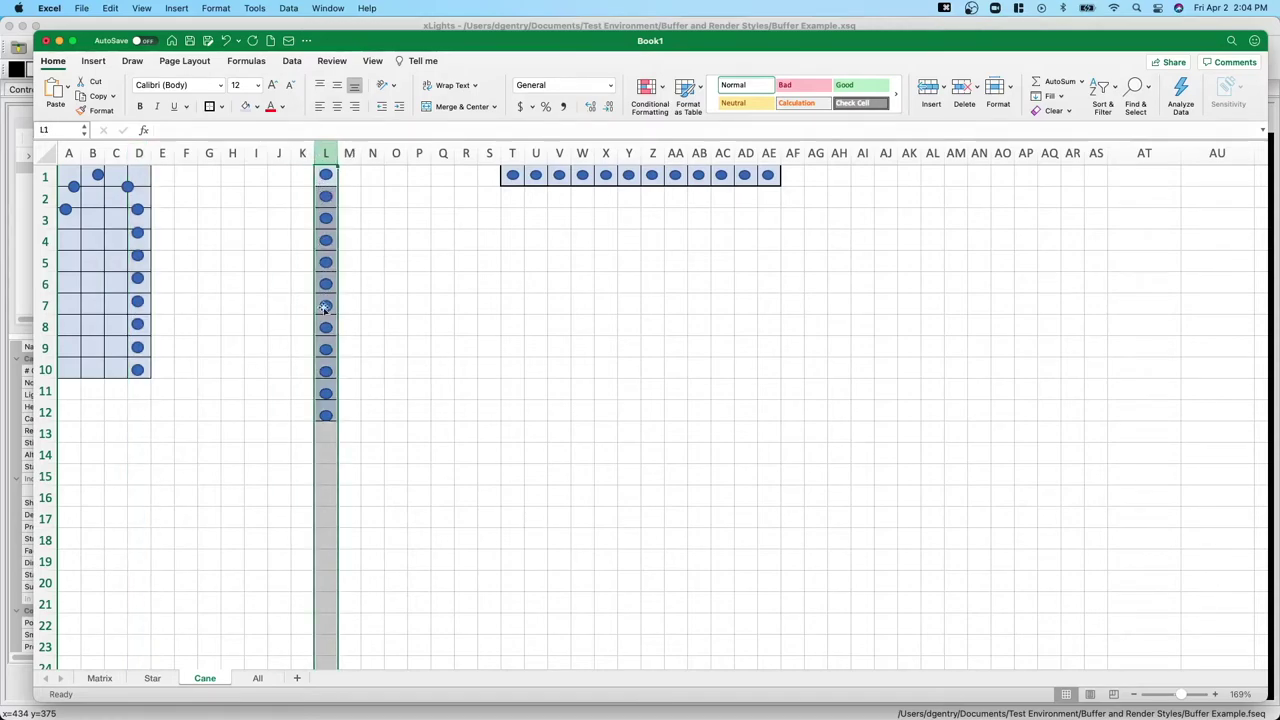
Highlight empty columns M and S, then node columns T through X, and minimize Excel.
{"action": "left_click", "coordinate": [352, 152]}
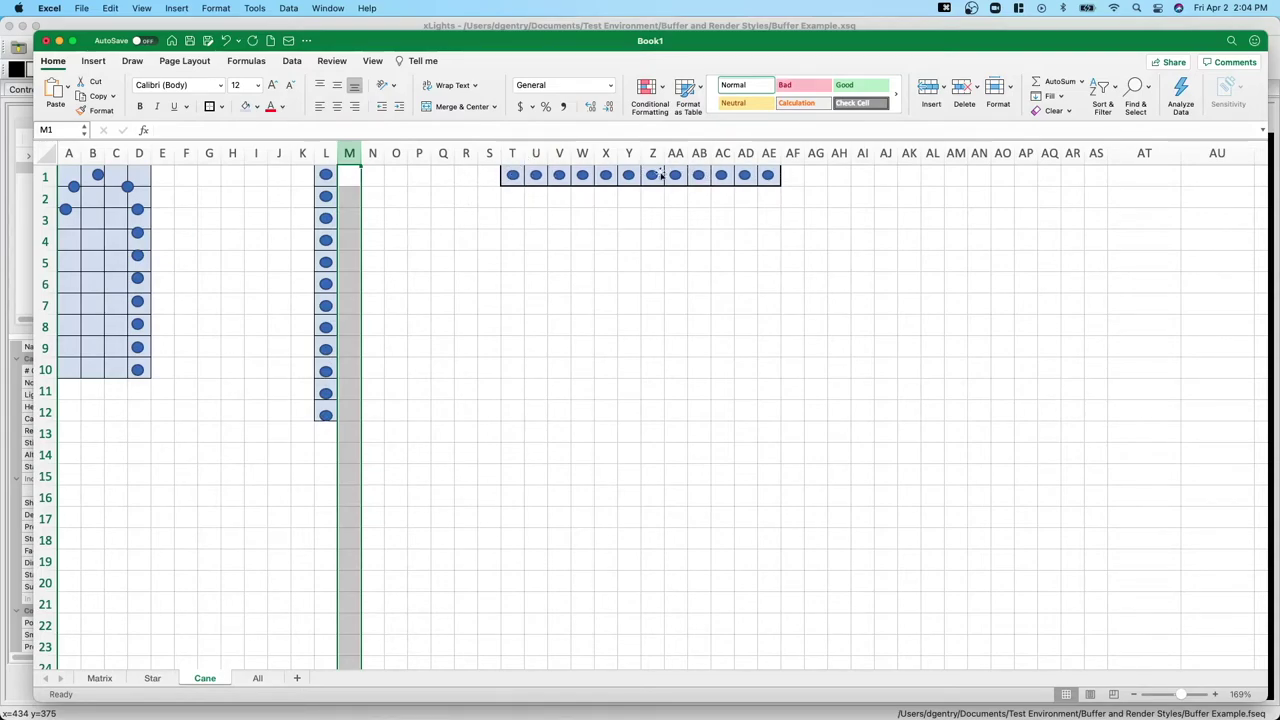
{"action": "left_click", "coordinate": [490, 152]}
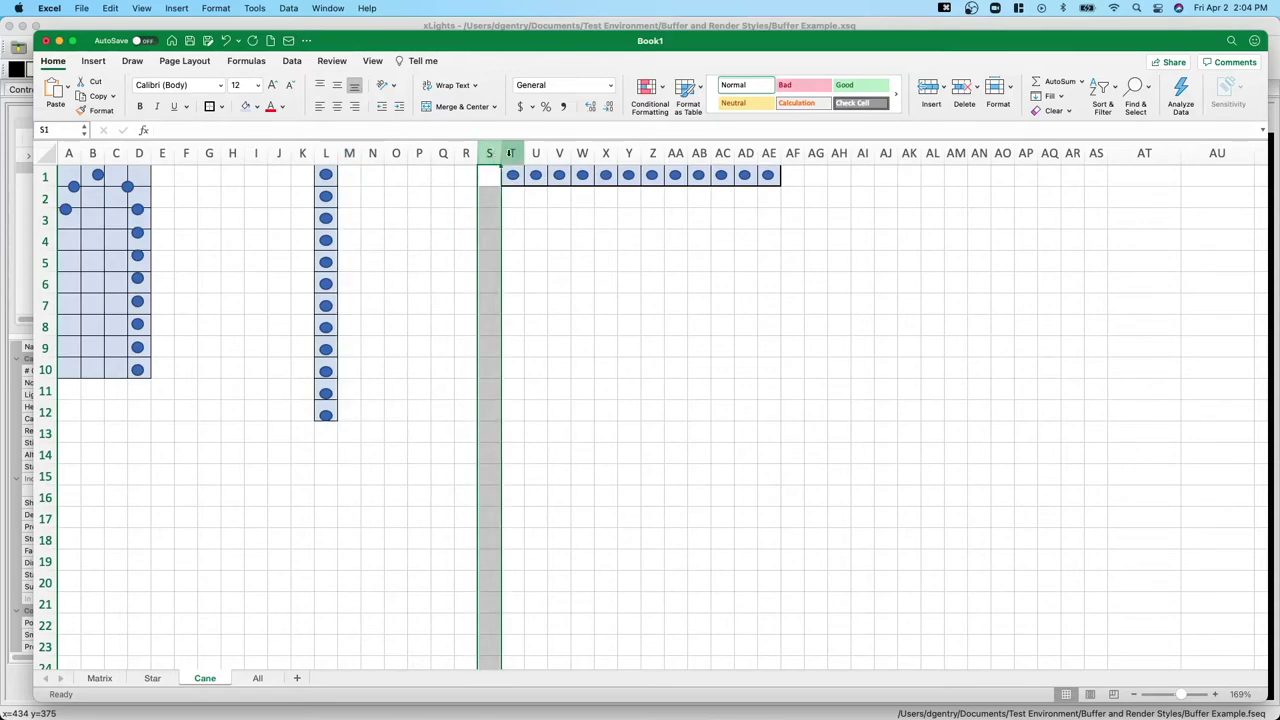
{"action": "left_click", "coordinate": [511, 152]}
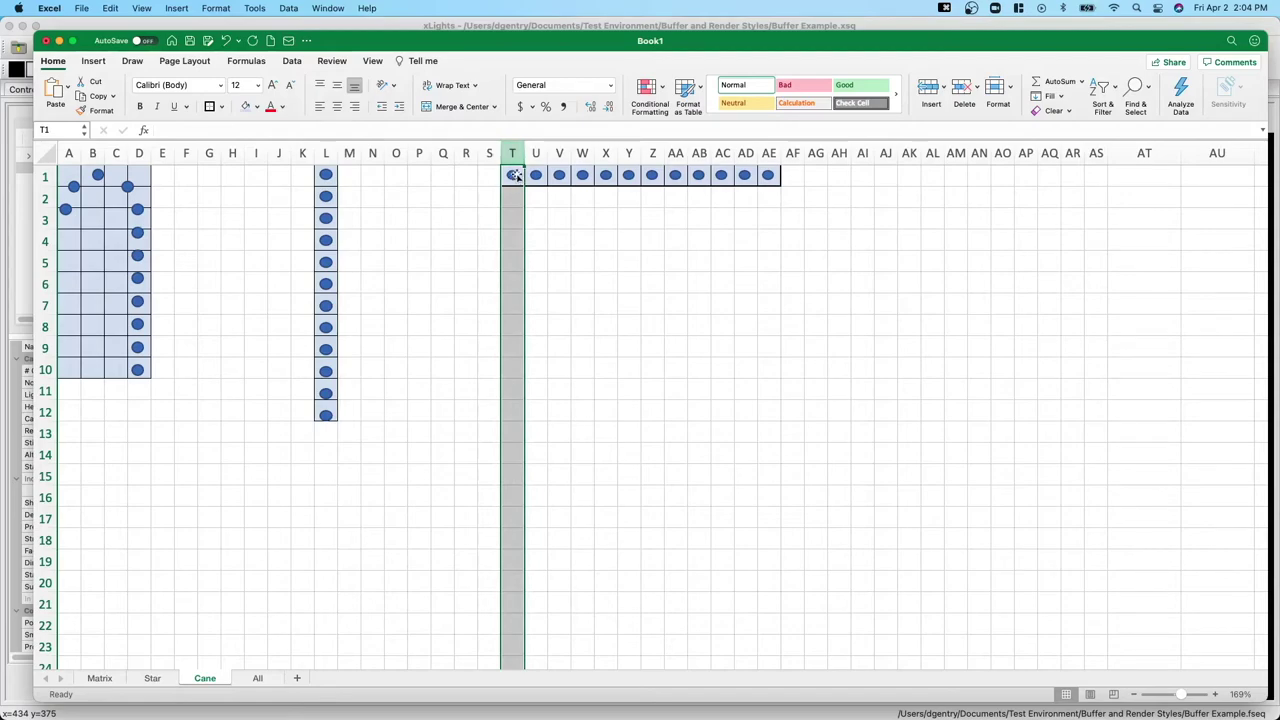
{"action": "left_click", "coordinate": [508, 175]}
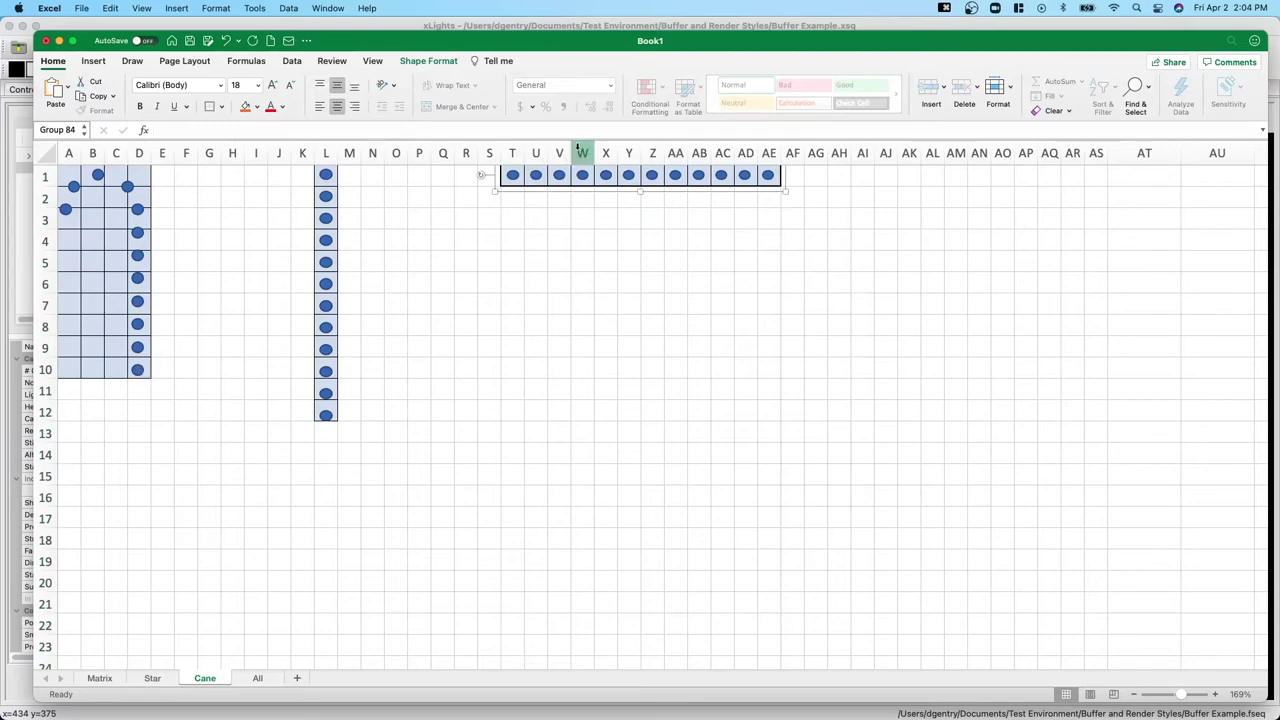
{"action": "left_click", "coordinate": [538, 151]}
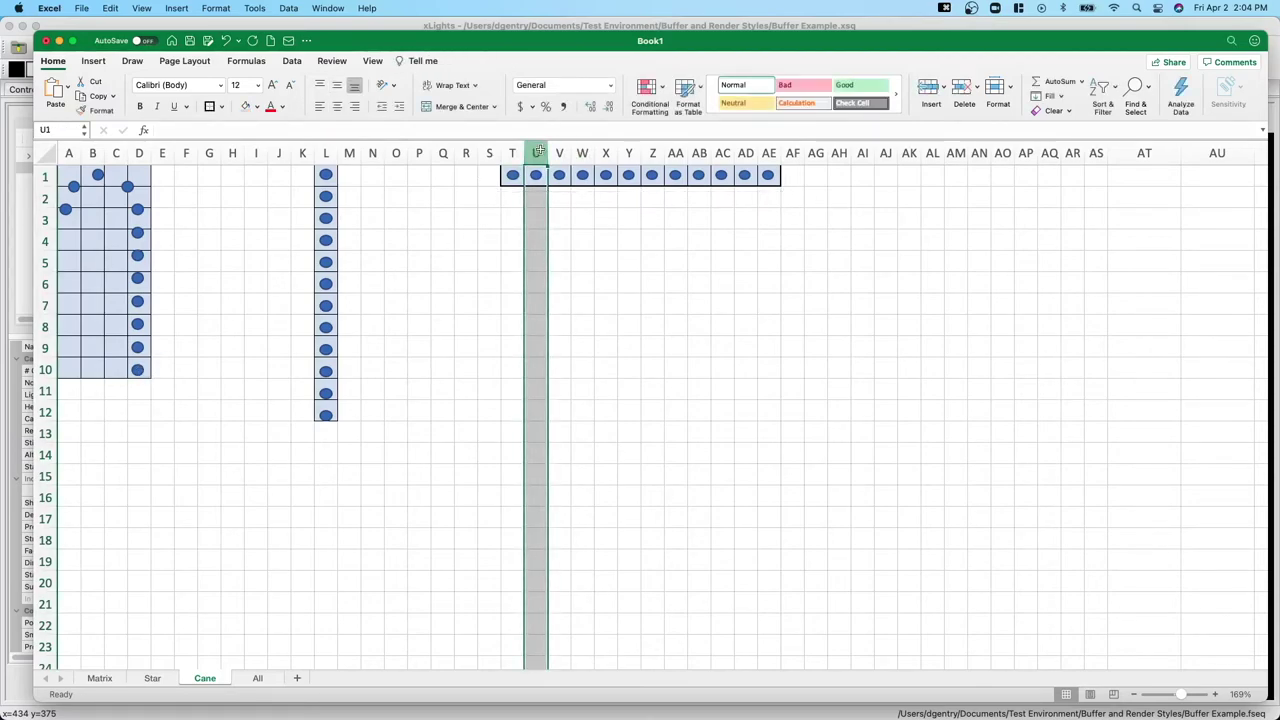
{"action": "left_click", "coordinate": [561, 152]}
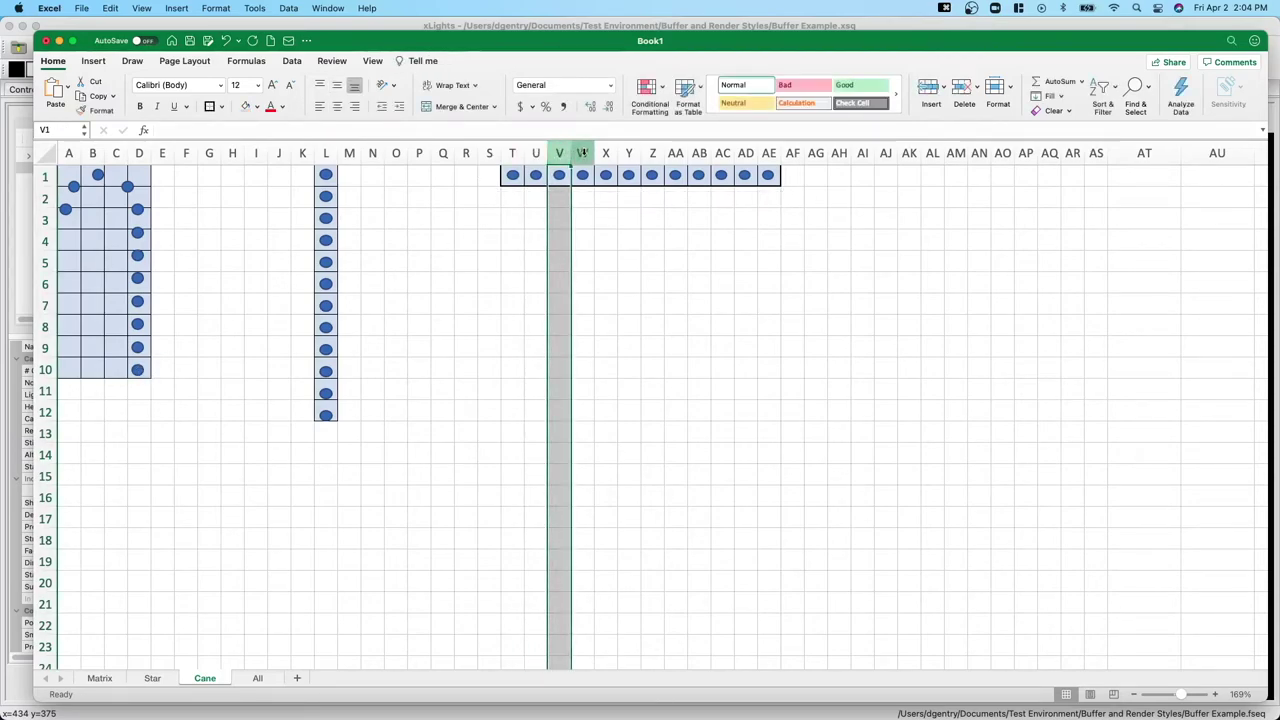
{"action": "left_click", "coordinate": [582, 152]}
{"action": "left_click", "coordinate": [605, 152]}
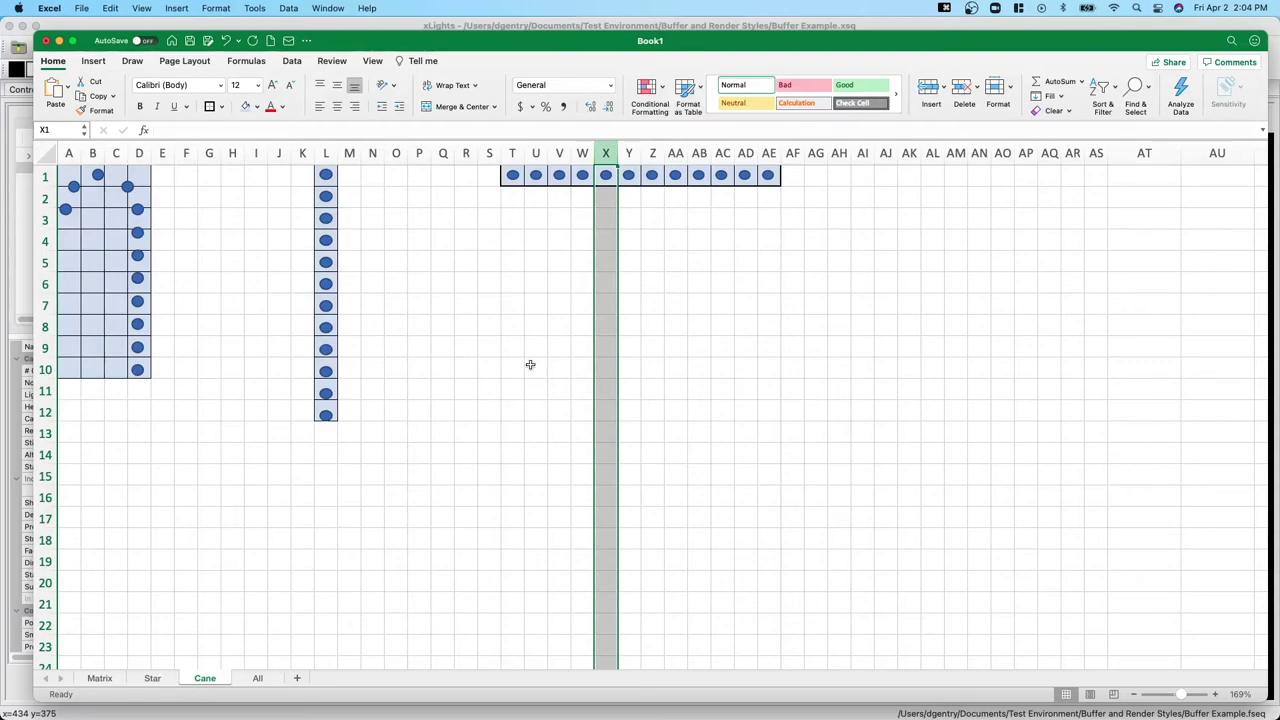
{"action": "double_click", "coordinate": [577, 42]}
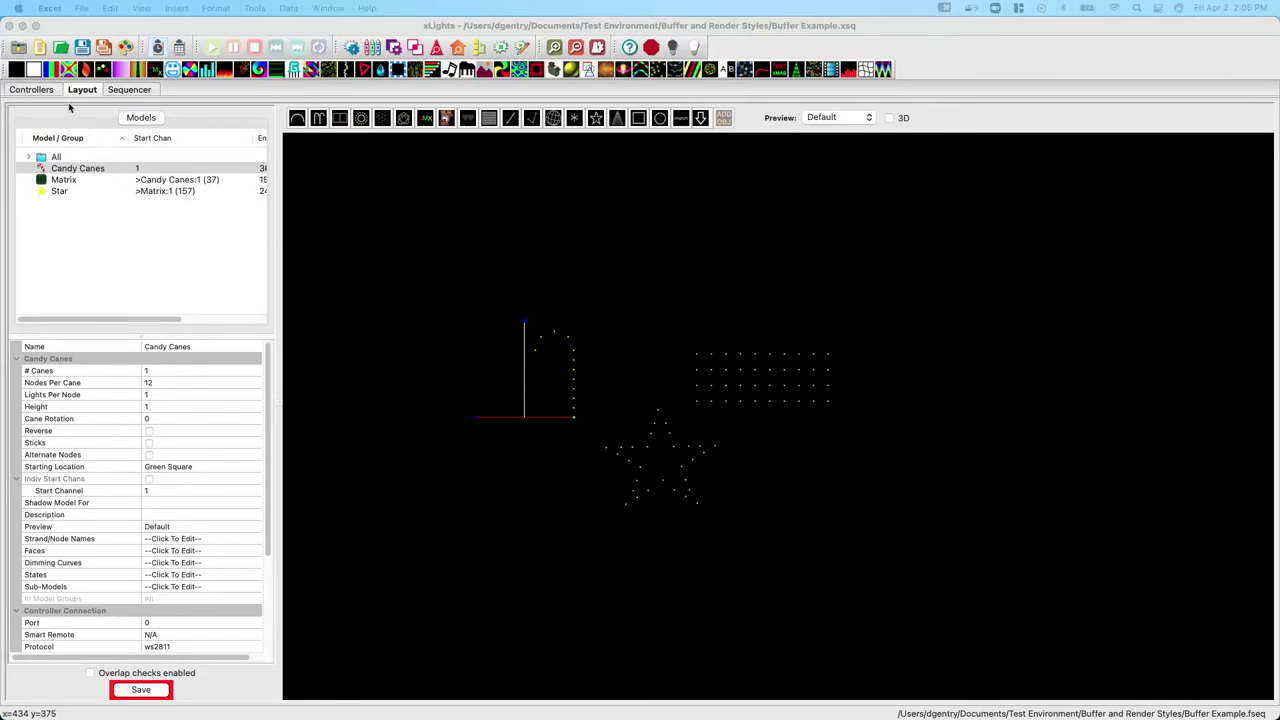
Back on the sequencer, stretch the Candy Canes single-strand effect so it ends at 10.500.
{"action": "left_click", "coordinate": [130, 90]}
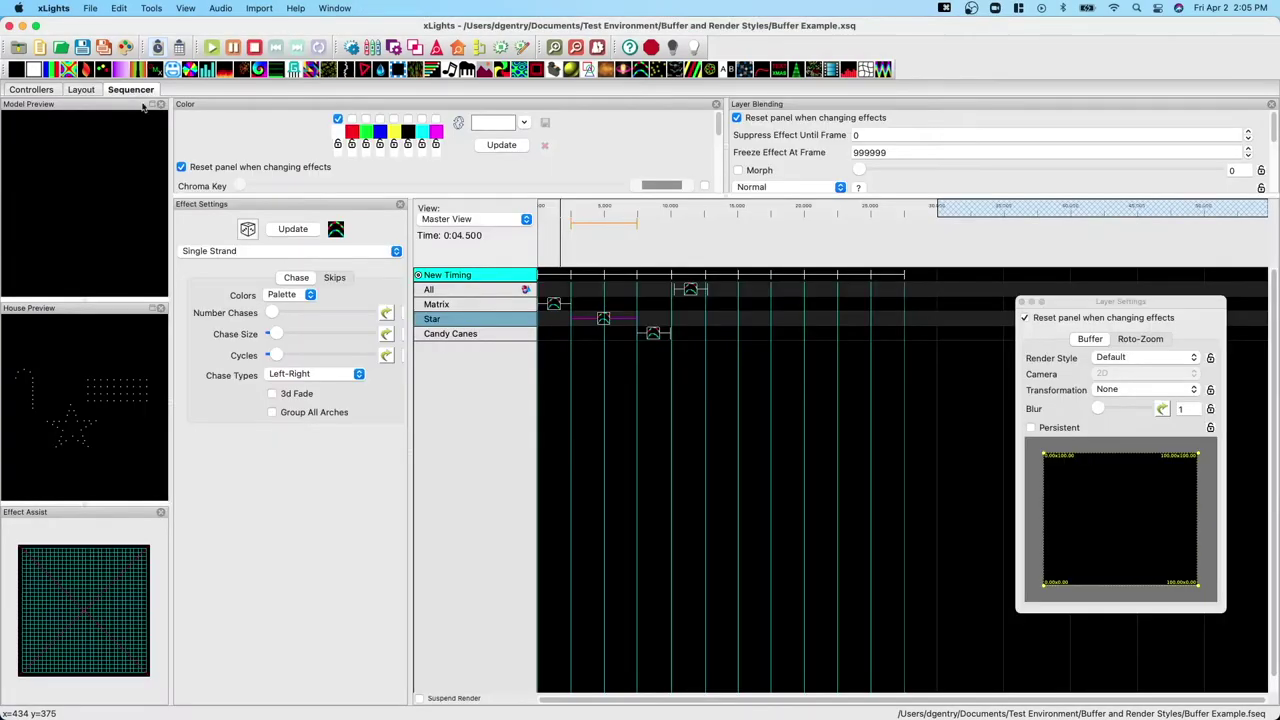
{"action": "left_click", "coordinate": [655, 336]}
{"action": "left_click_drag", "start_coordinate": [669, 335], "coordinate": [677, 335]}
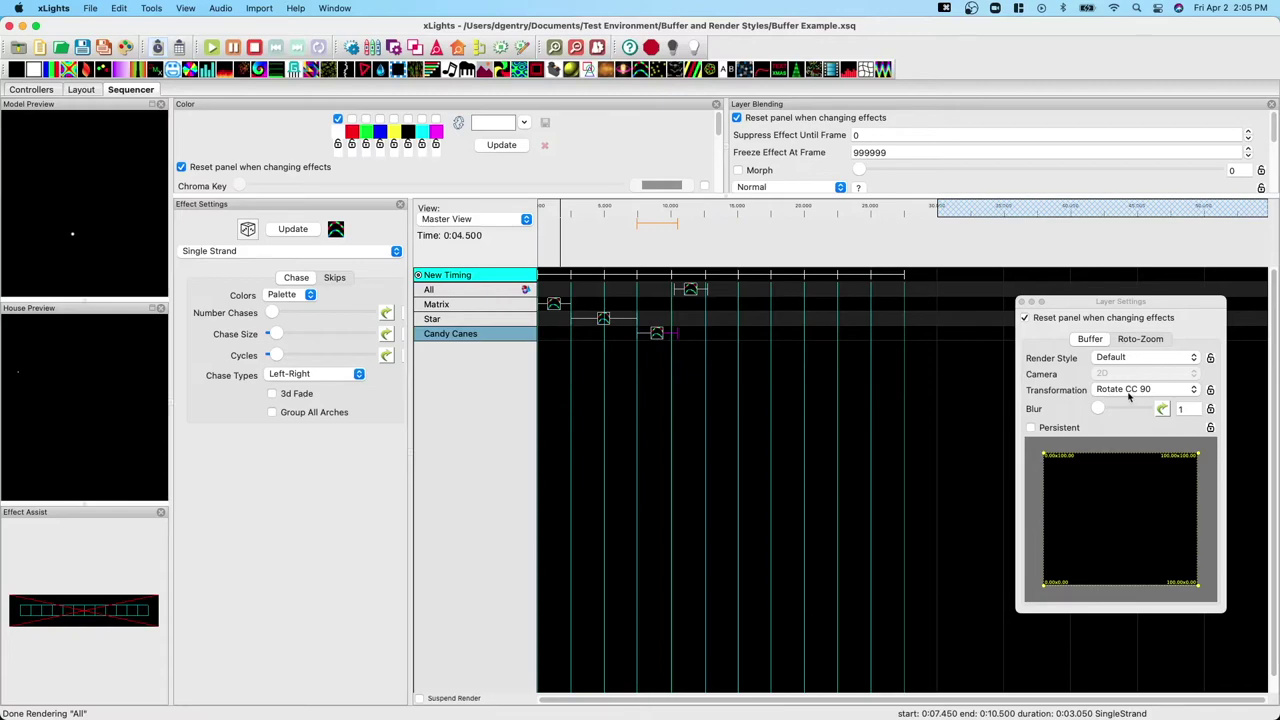
{"action": "left_click_drag", "start_coordinate": [1107, 302], "coordinate": [1004, 290]}
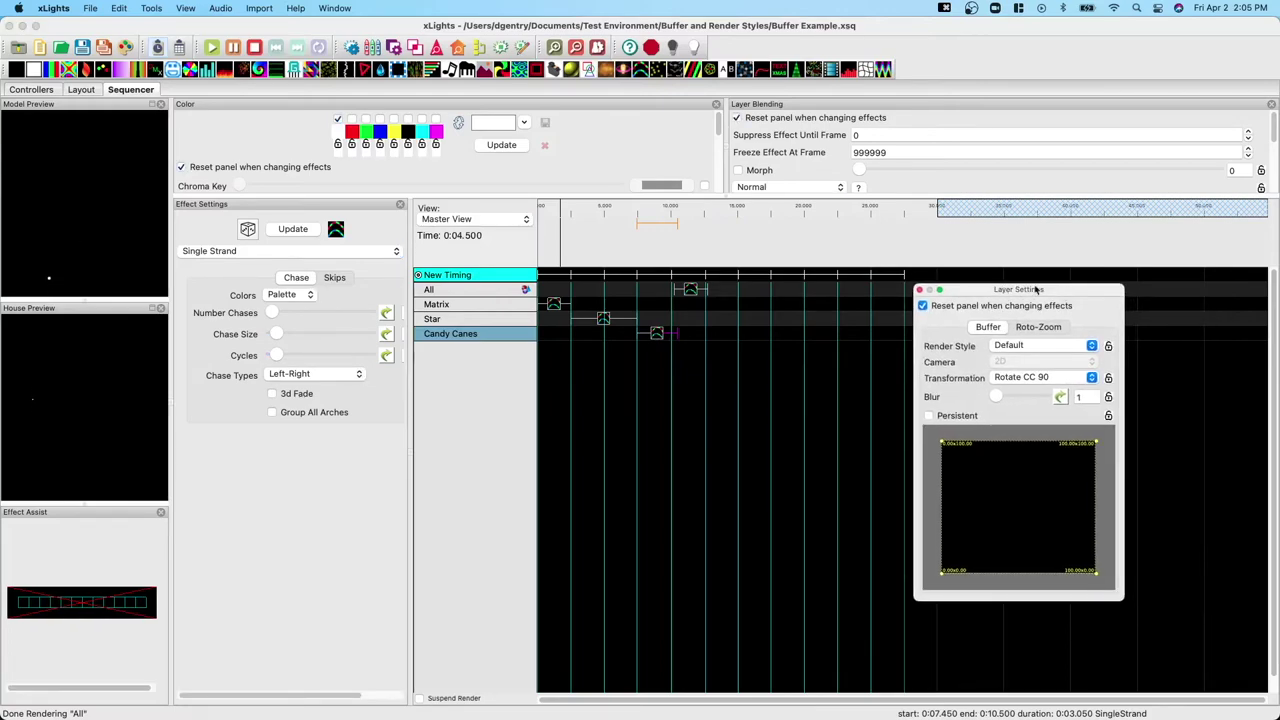
Switch the Candy Canes effect's buffer transformation from Rotate CC 90 to None.
{"action": "left_click", "coordinate": [1010, 379]}
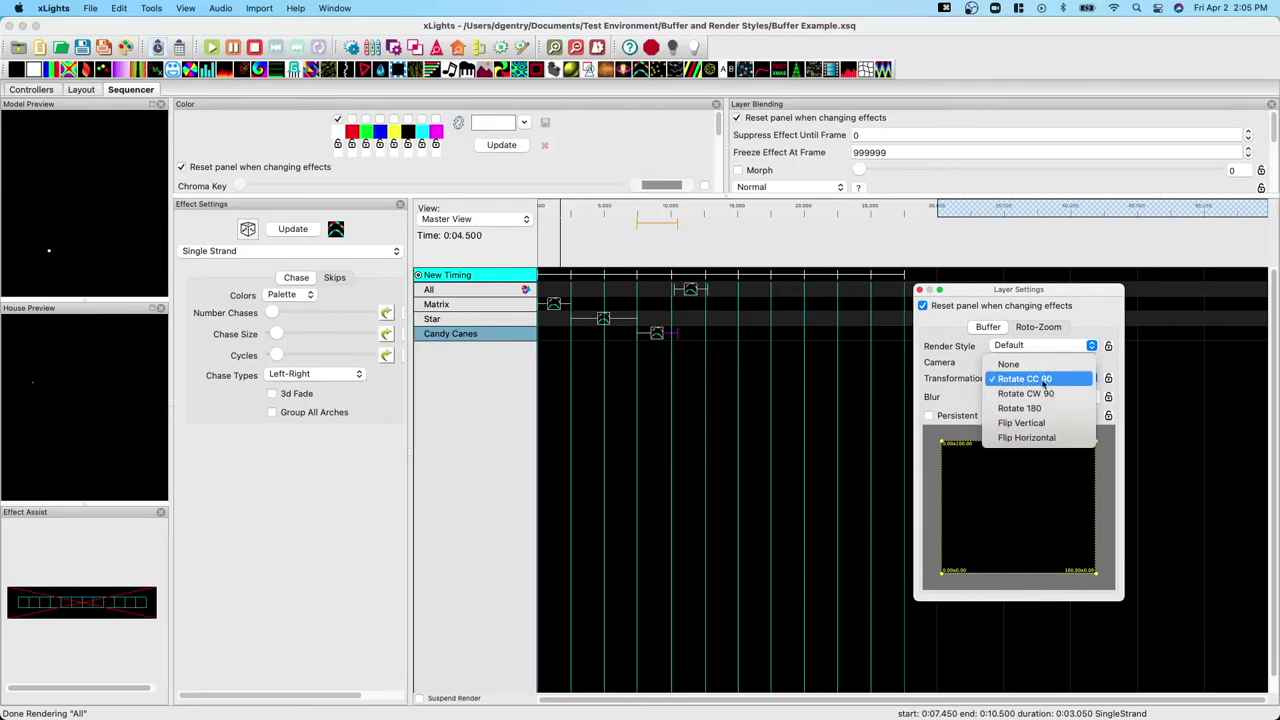
{"action": "left_click", "coordinate": [828, 345]}
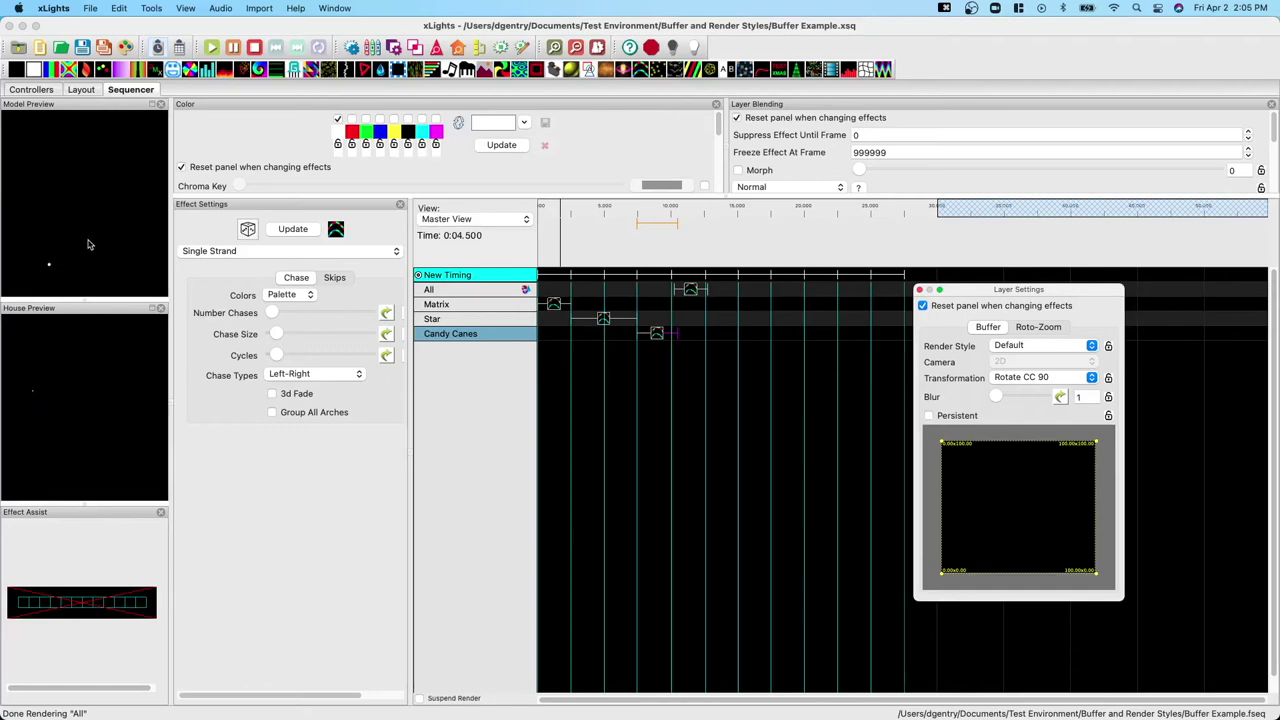
{"action": "left_click", "coordinate": [1029, 377]}
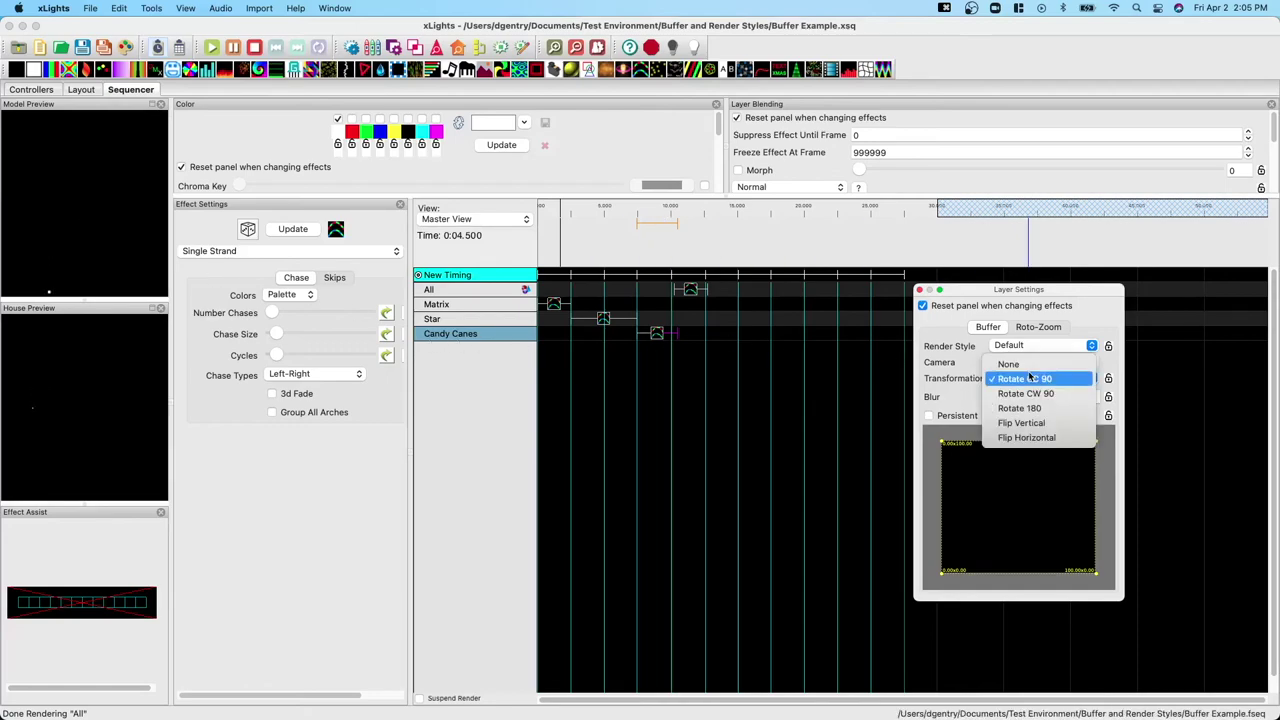
{"action": "left_click", "coordinate": [1027, 366]}
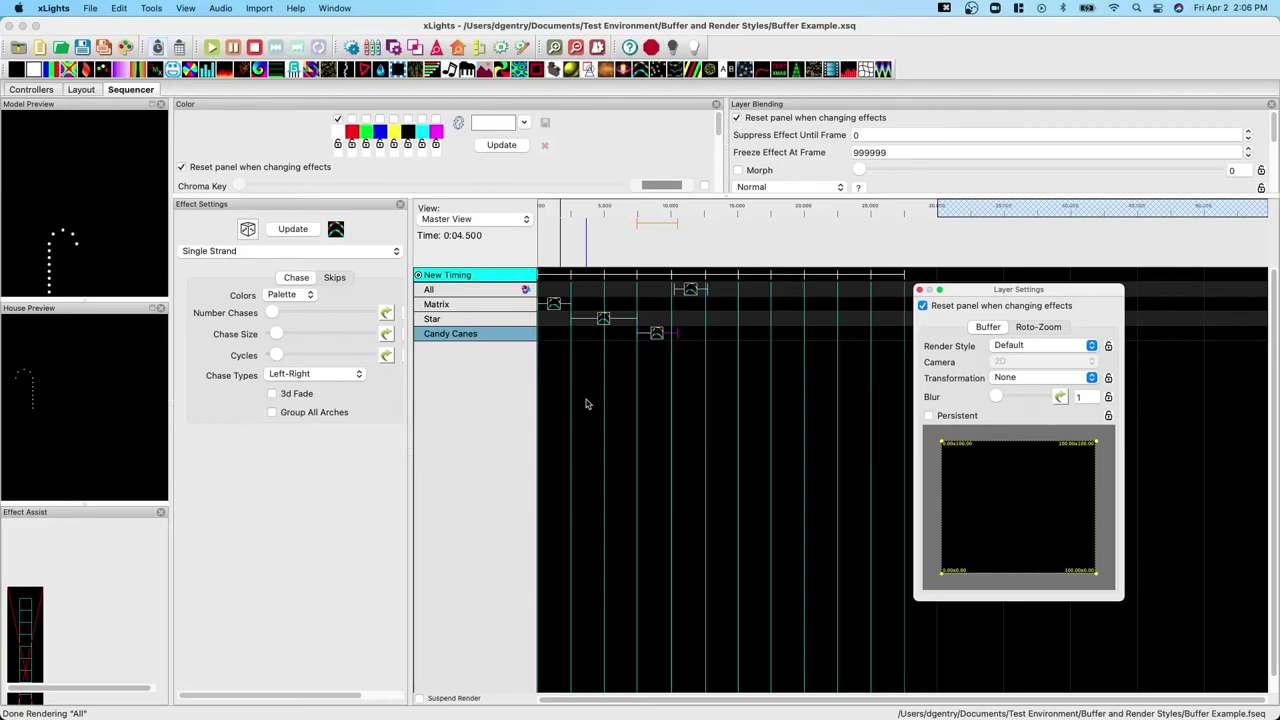
{"action": "left_click_drag", "start_coordinate": [1000, 292], "coordinate": [1000, 273]}
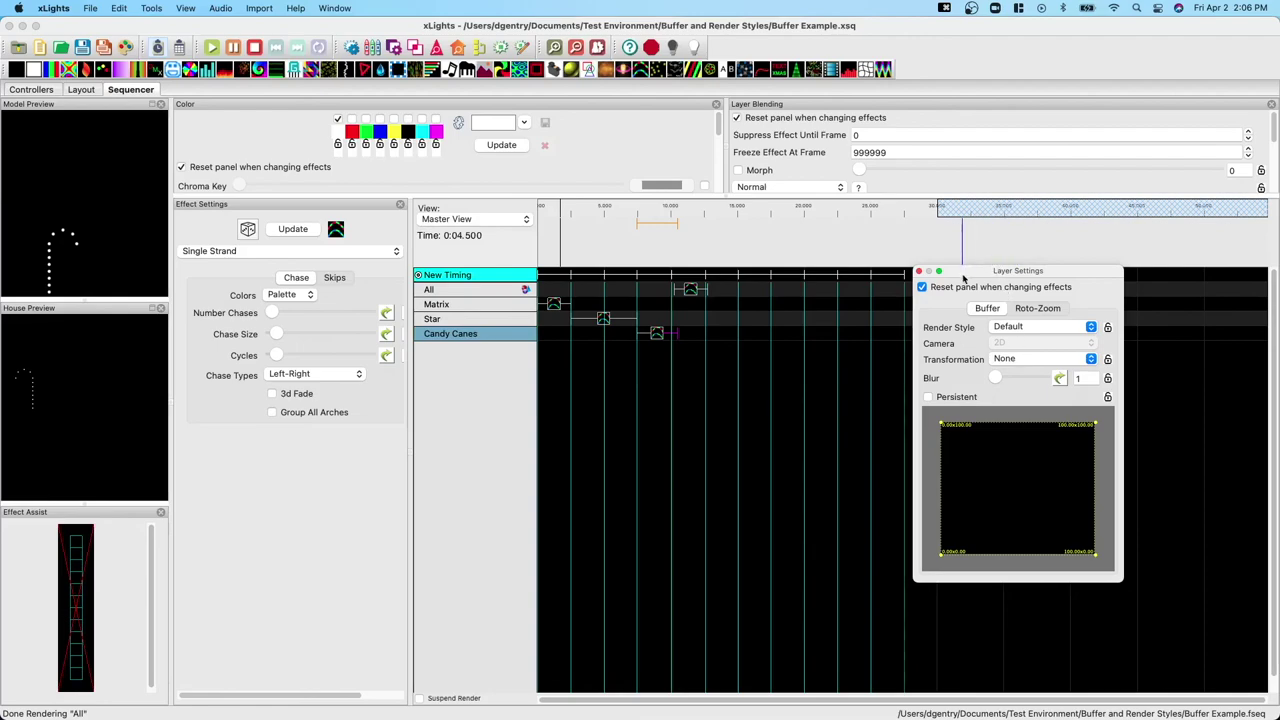
{"action": "mouse_move", "coordinate": [962, 272]}
{"action": "left_mouse_down"}
{"action": "mouse_move", "coordinate": [984, 257]}
{"action": "mouse_move", "coordinate": [960, 254]}
{"action": "left_mouse_up"}
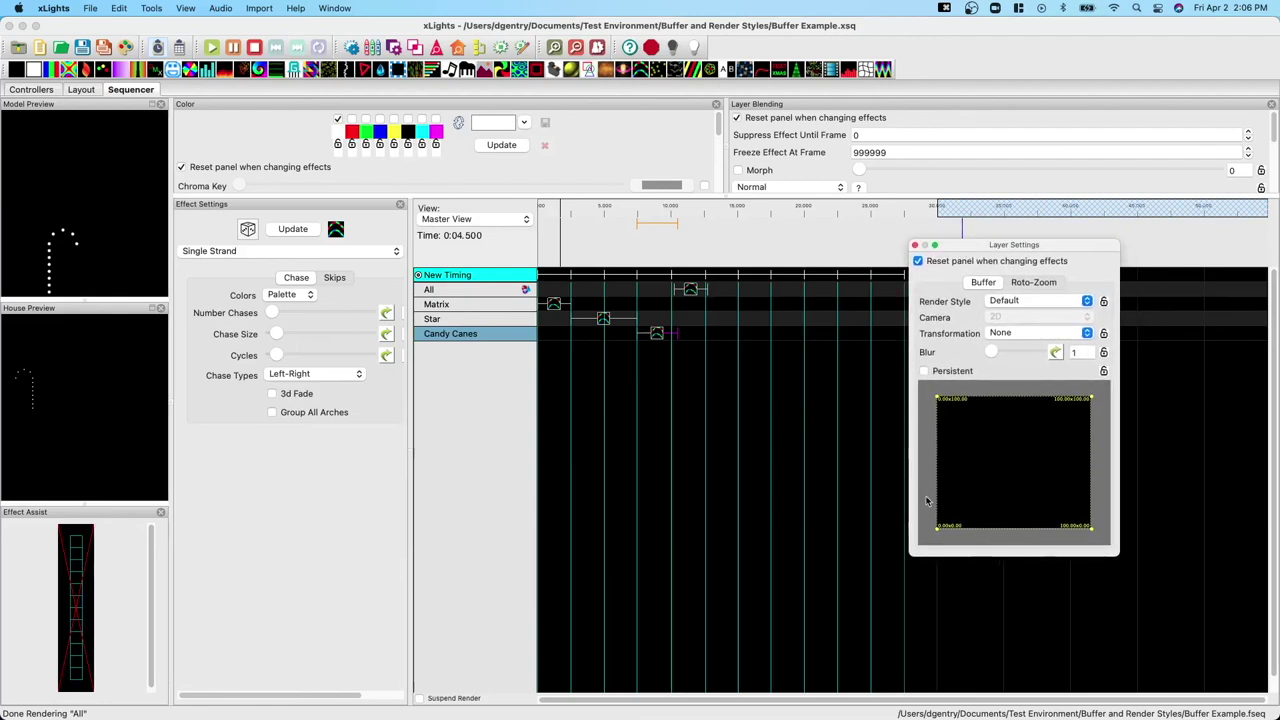